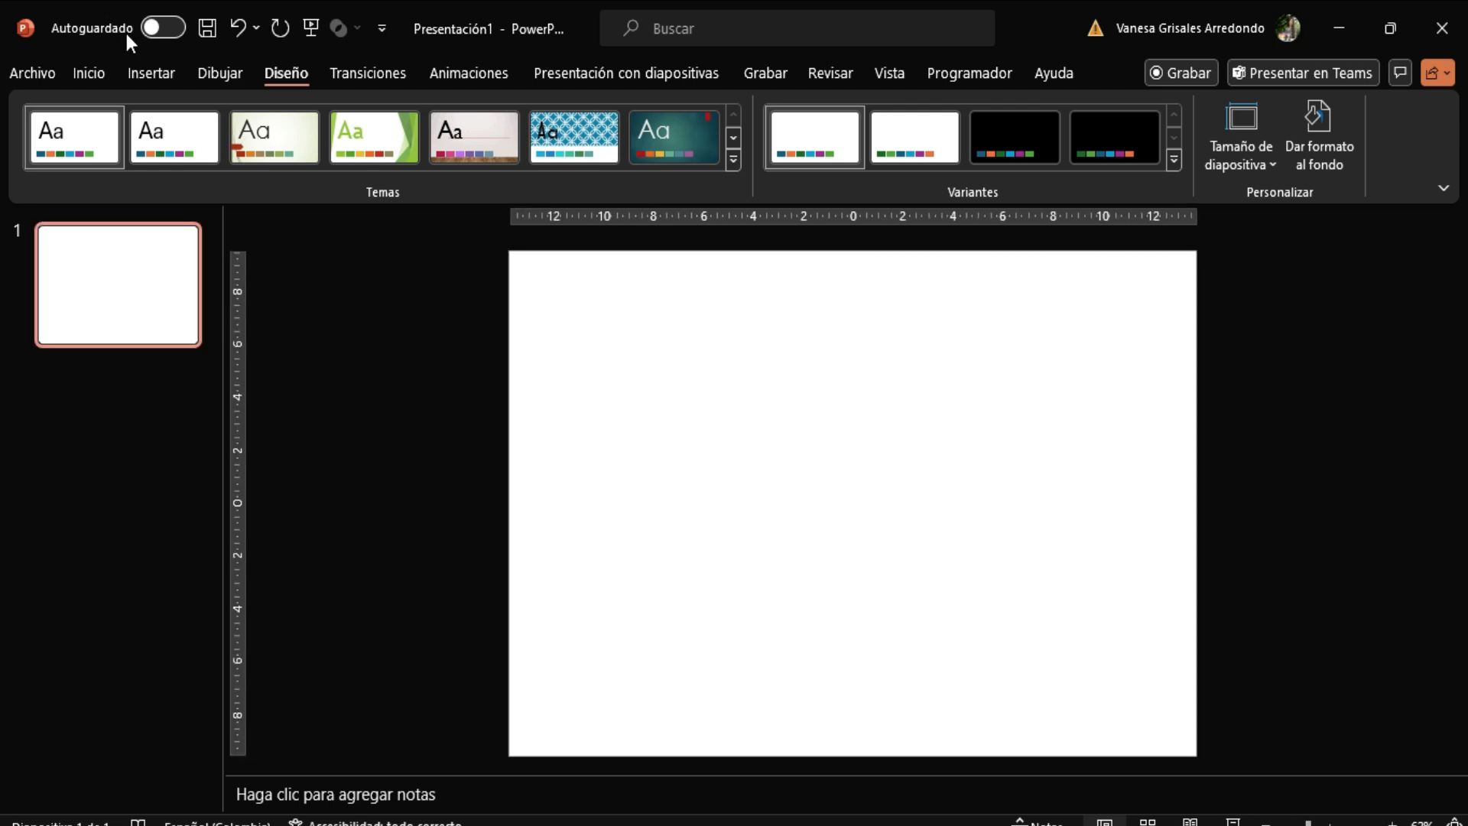
# Draw a rounded rectangle banner across the top of the slide, about 1,81 cm high and 25,36 cm wide
pyautogui.click(150, 72)
pyautogui.click(616, 162)
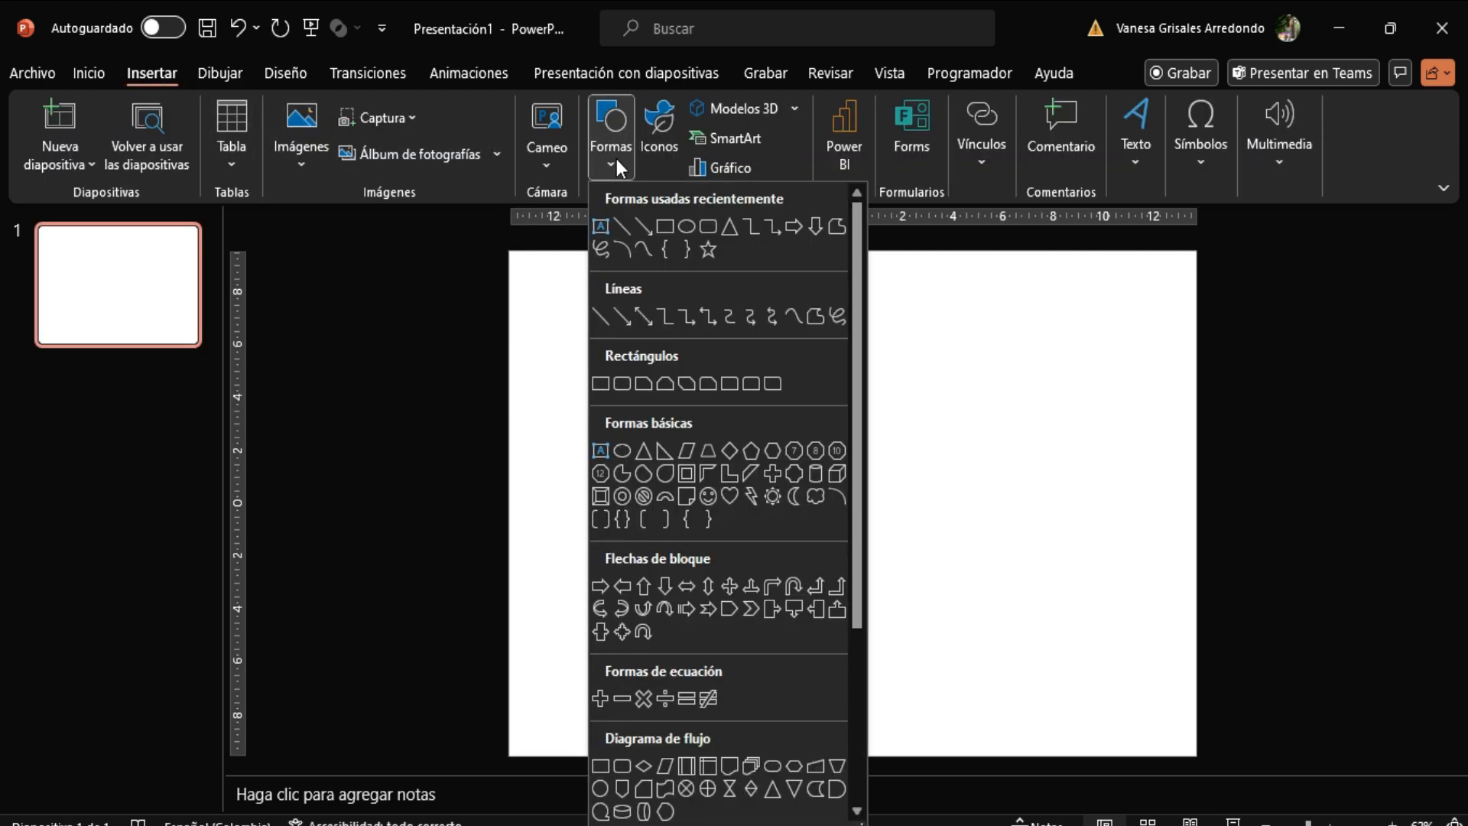
pyautogui.click(622, 383)
pyautogui.moveTo(550, 273); pyautogui.dragTo(1162, 321)
pyautogui.moveTo(544, 303); pyautogui.dragTo(529, 303)
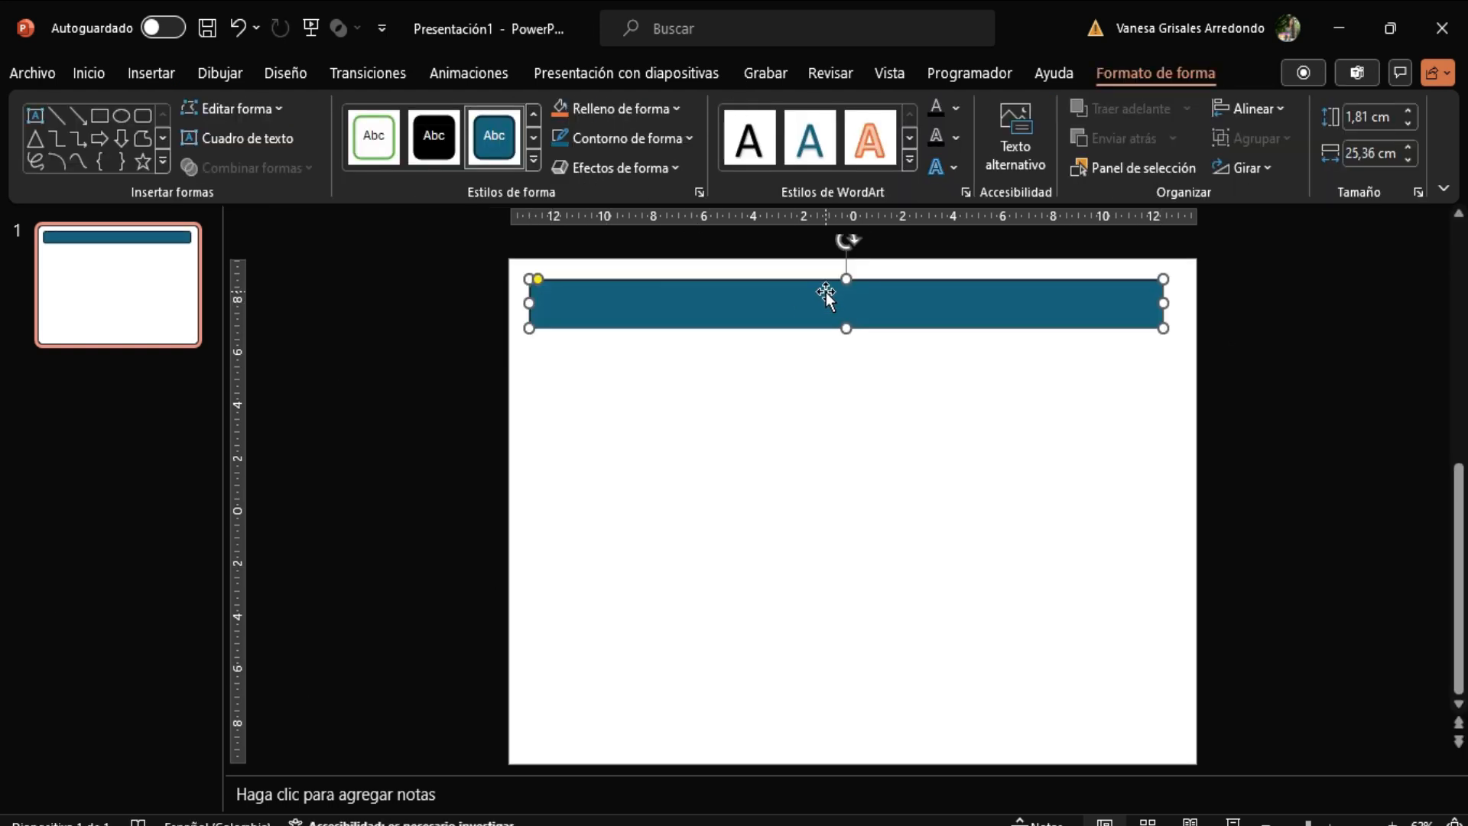
pyautogui.click(604, 138)
pyautogui.click(610, 451)
pyautogui.hotkey('ctrl', 'z')
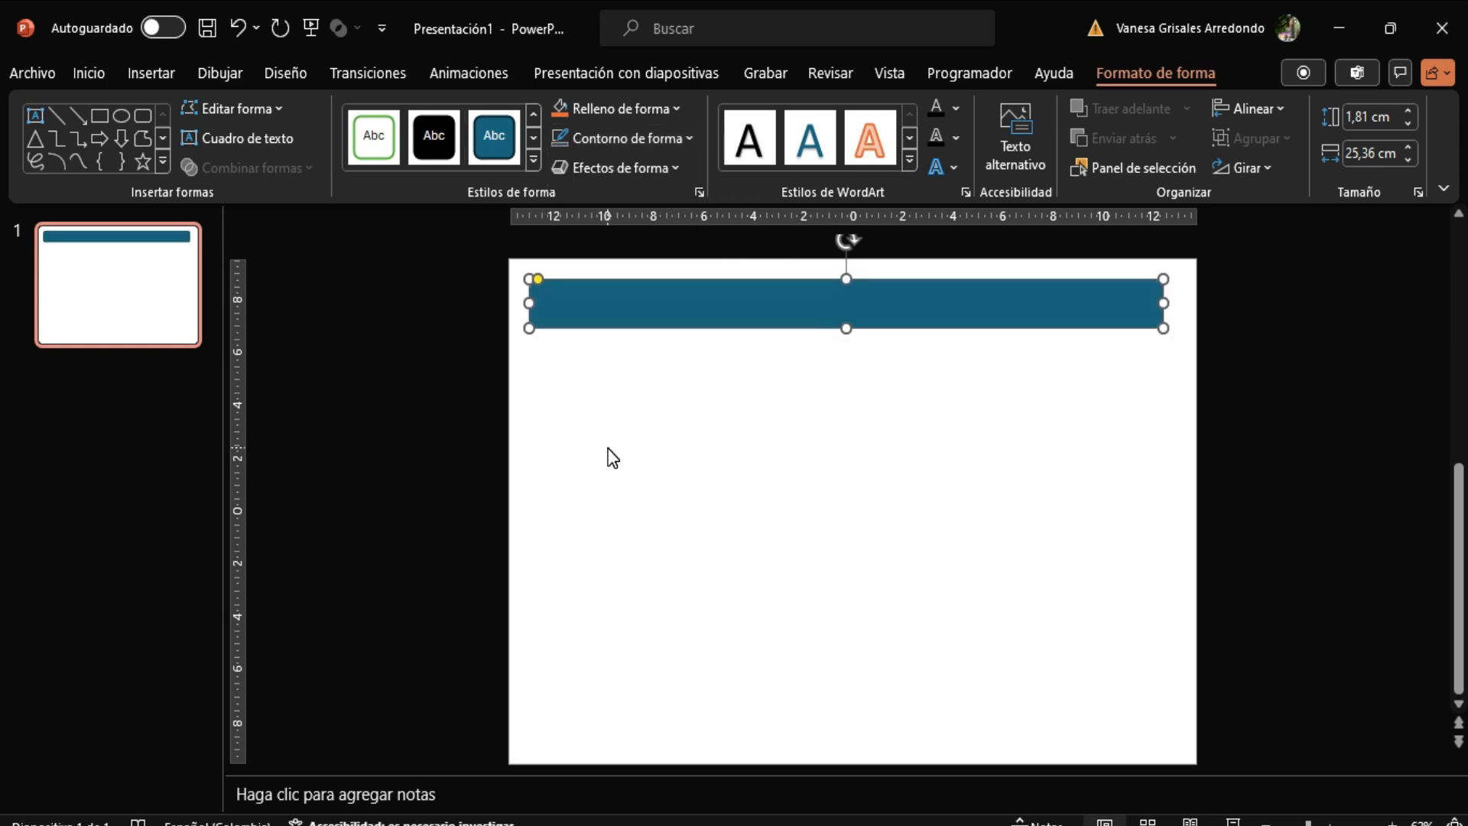
# Apply the custom colour set Personalizado 1 to the presentation
pyautogui.click(89, 72)
pyautogui.click(1330, 162)
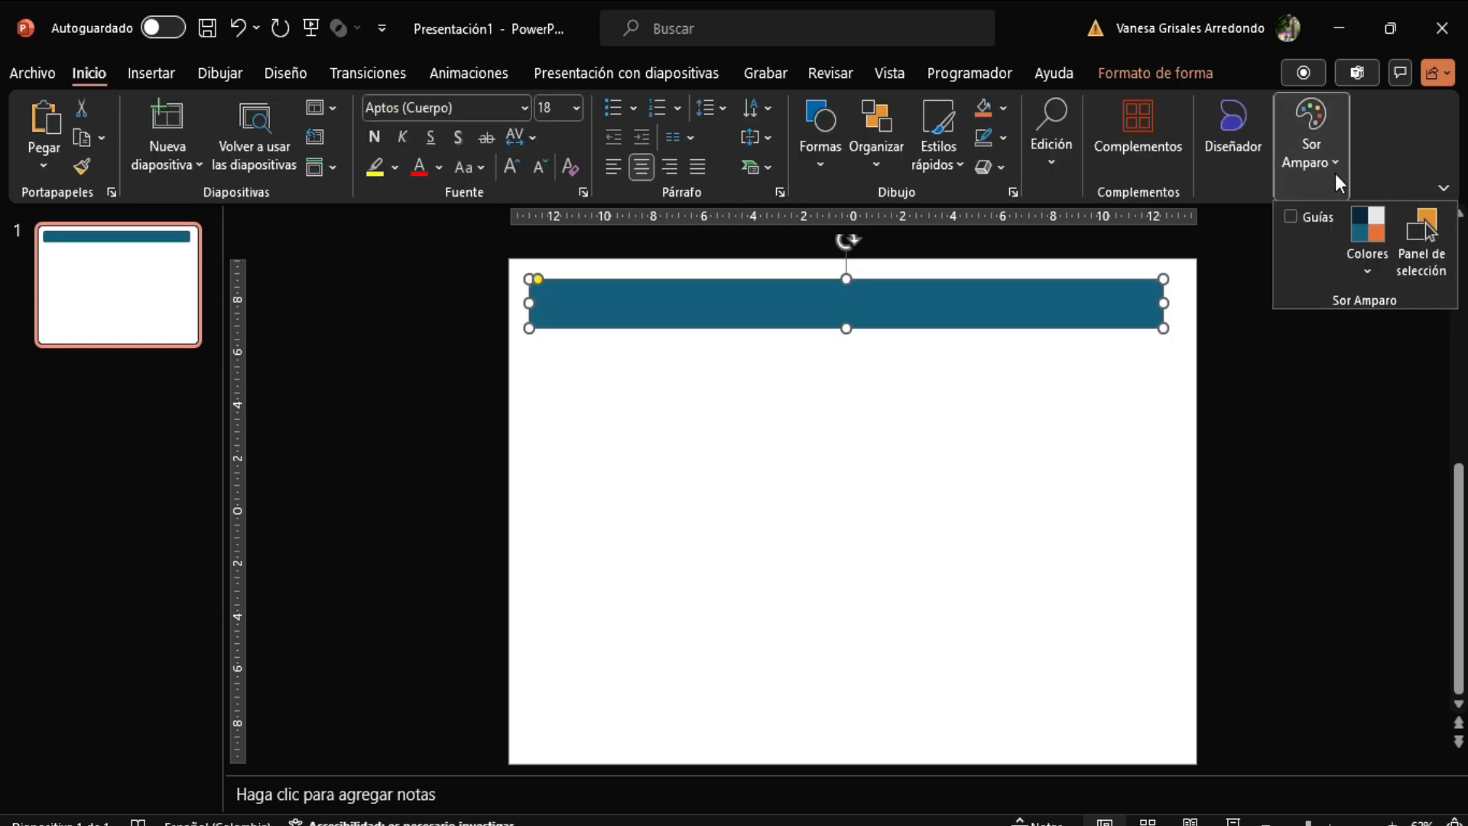
pyautogui.click(1376, 268)
pyautogui.click(1311, 334)
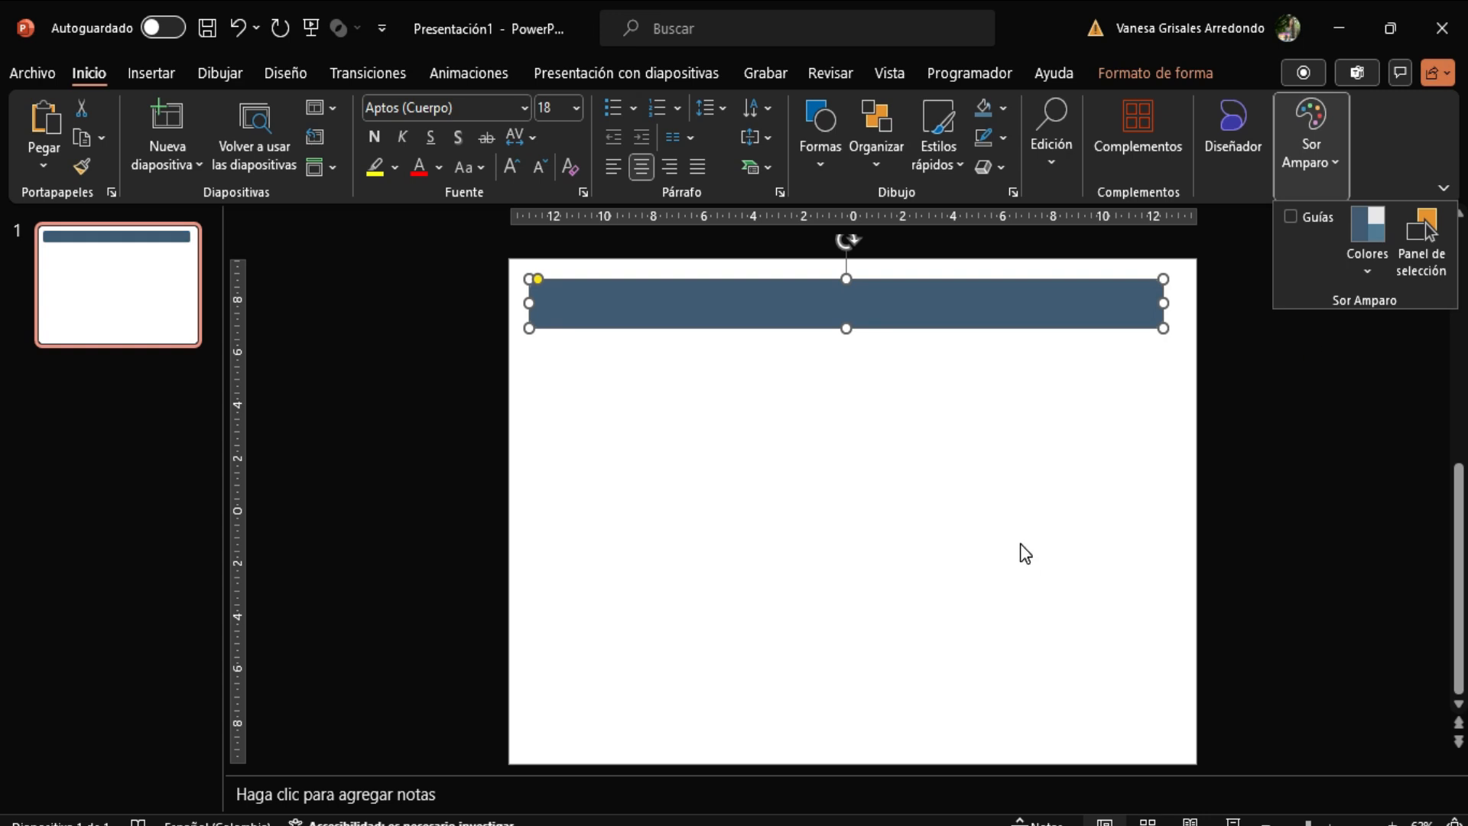
pyautogui.click(1338, 163)
pyautogui.click(1338, 162)
pyautogui.click(1367, 264)
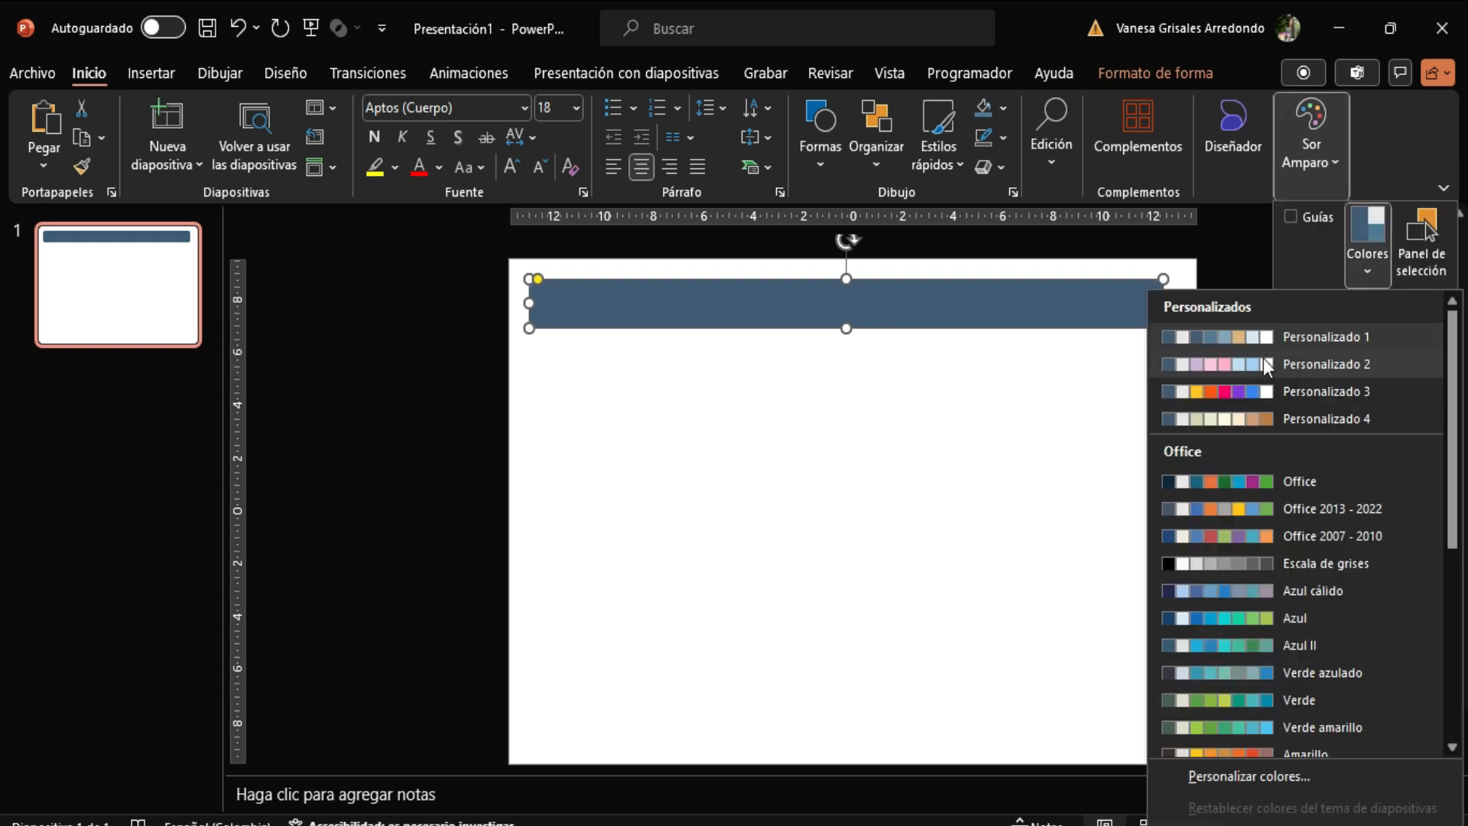
pyautogui.click(1290, 337)
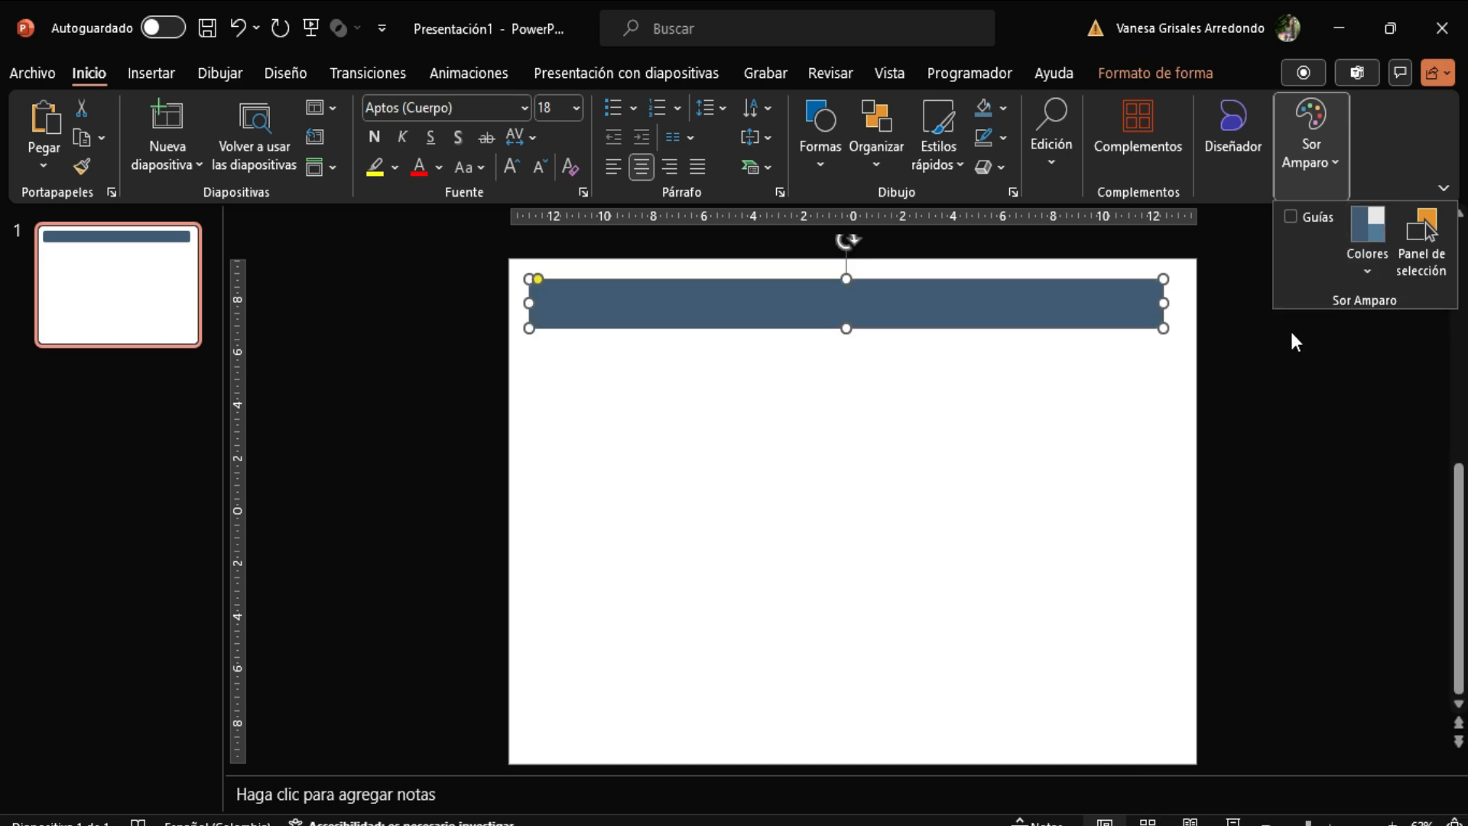
pyautogui.click(882, 475)
# Insert a table with 32 columns and 16 rows on the slide
pyautogui.click(151, 72)
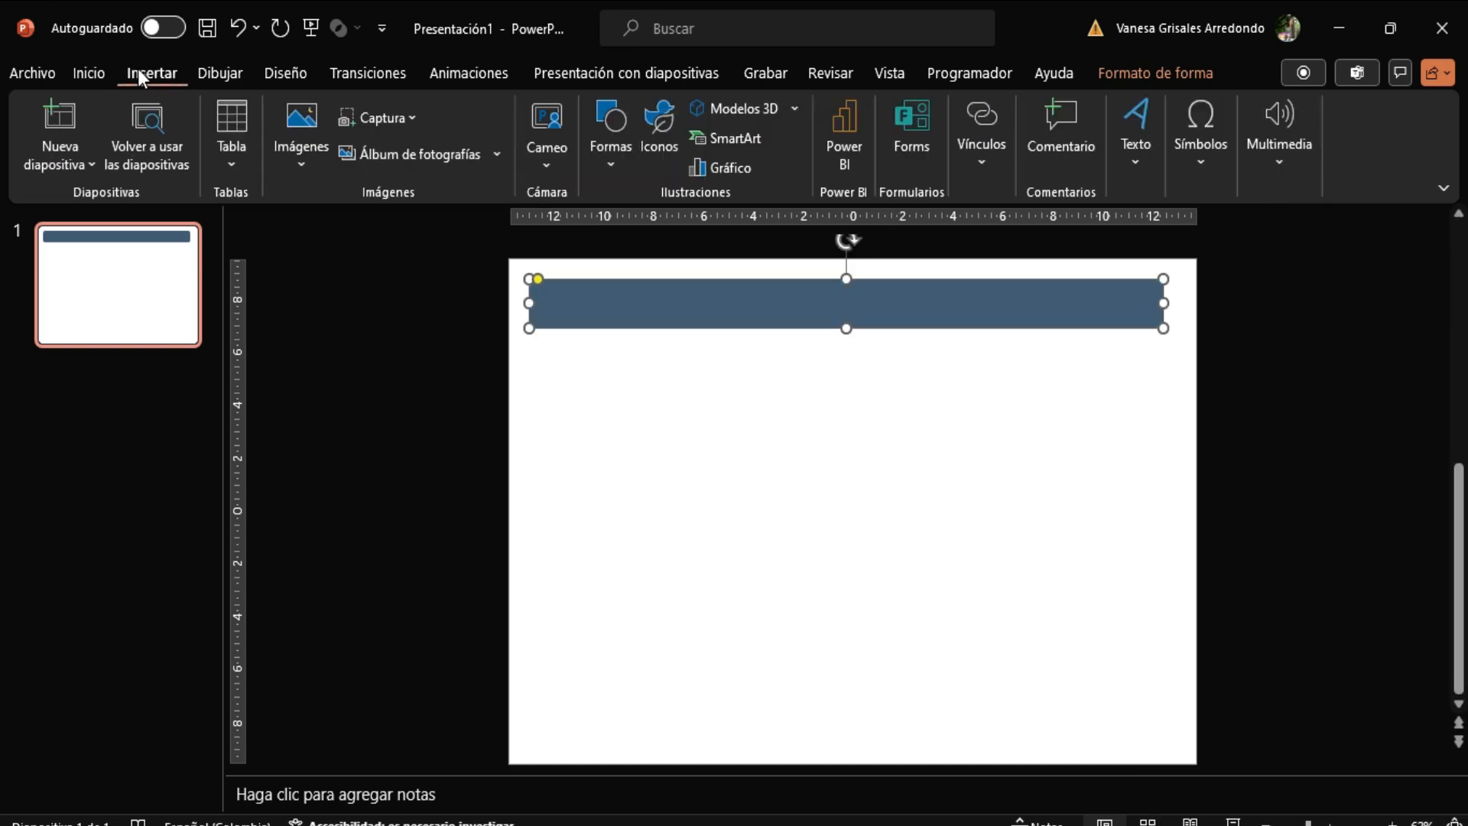
pyautogui.click(233, 159)
pyautogui.click(308, 422)
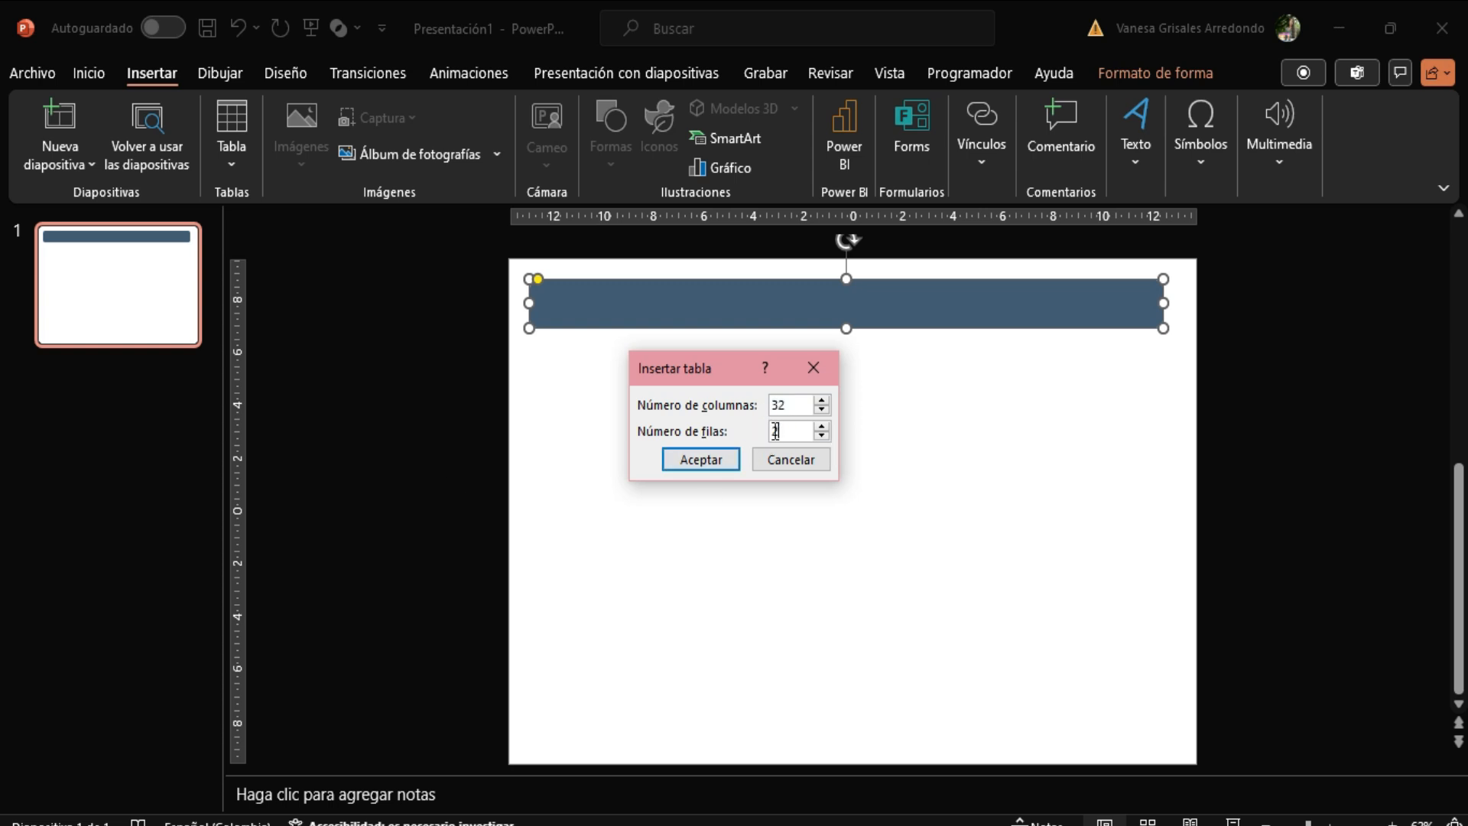
pyautogui.click(701, 458)
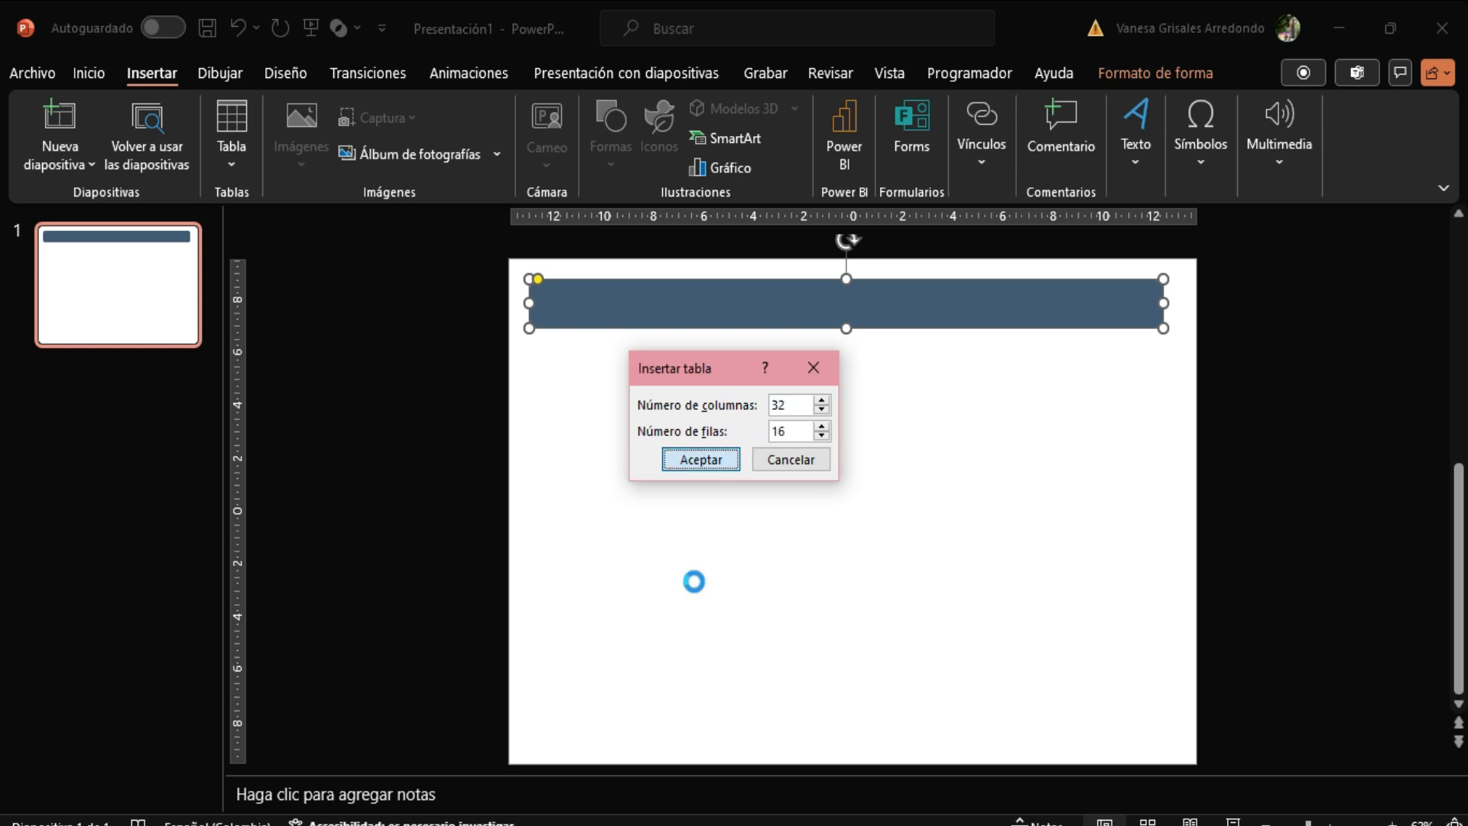
# Move the banner slightly up and stretch the table below it to the banner's full width
pyautogui.moveTo(1084, 685)
pyautogui.mouseDown()
pyautogui.moveTo(1088, 632)
pyautogui.moveTo(1085, 661)
pyautogui.mouseUp()
pyautogui.moveTo(977, 298); pyautogui.dragTo(975, 285)
pyautogui.click(976, 605)
pyautogui.moveTo(621, 537); pyautogui.dragTo(530, 529)
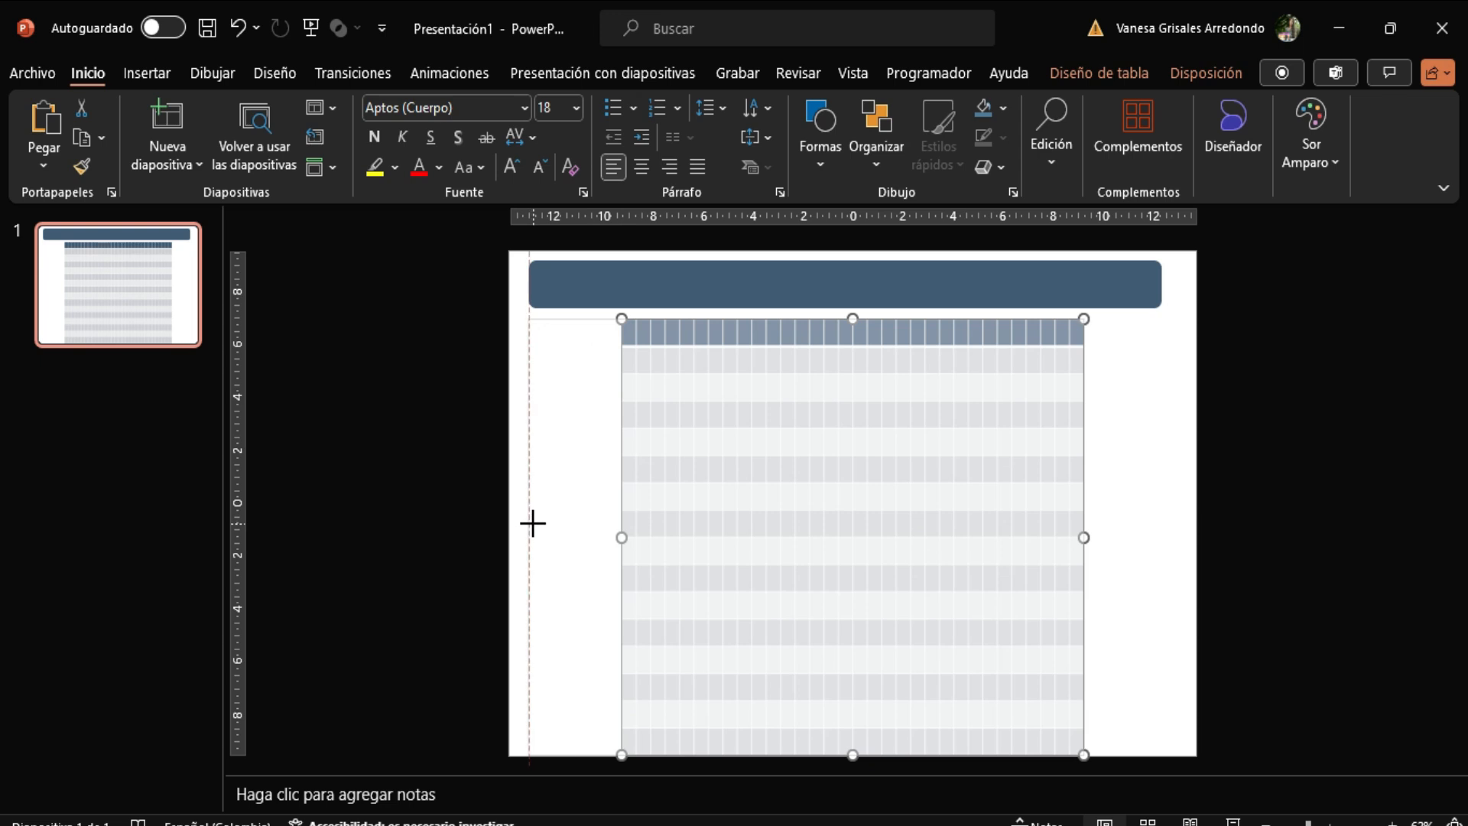
pyautogui.moveTo(1084, 538); pyautogui.dragTo(1166, 533)
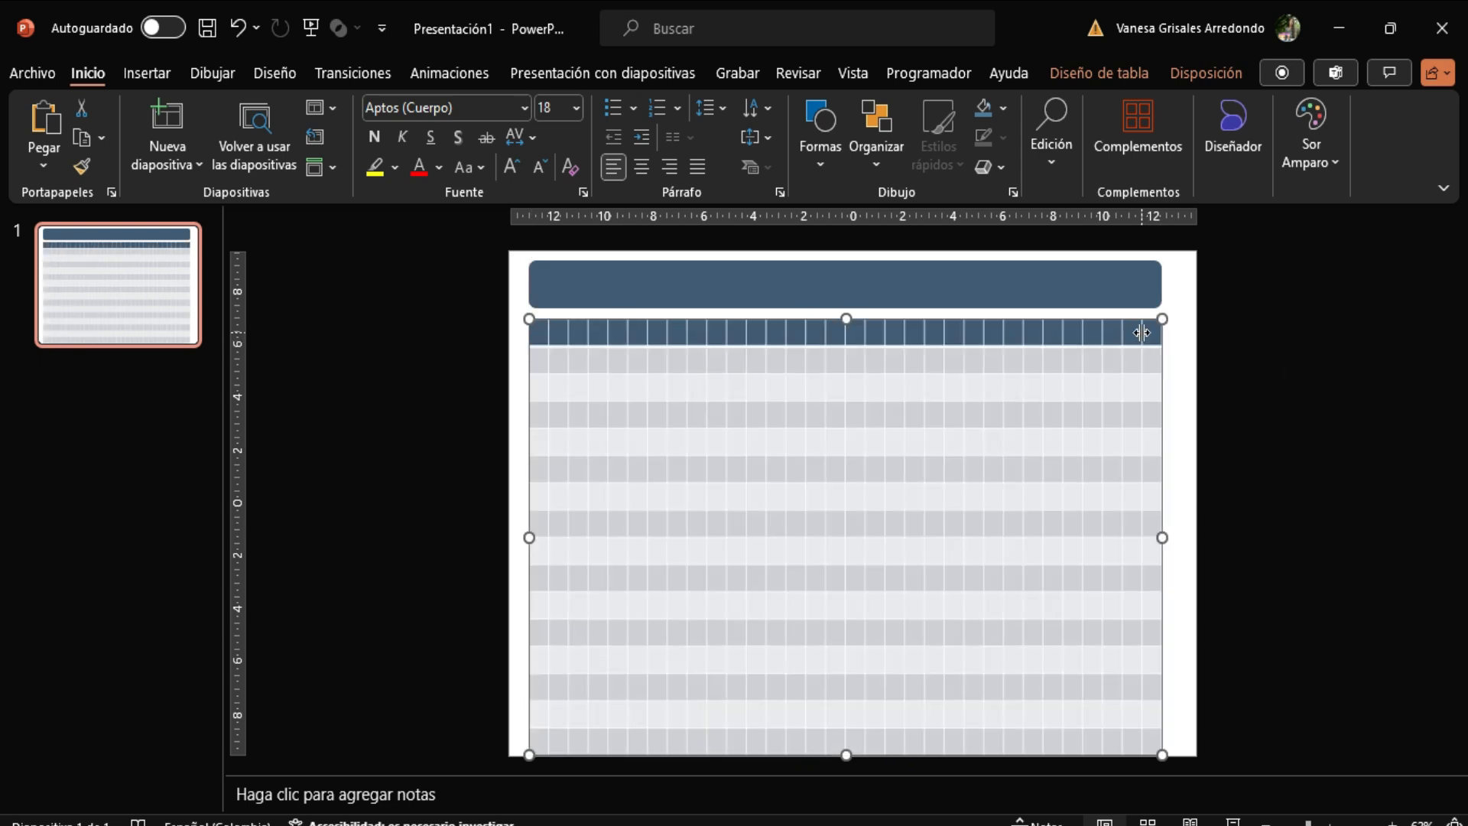
# Resize the table columns so the second column is wide for names and the remaining 30 after it are narrow and even
pyautogui.moveTo(1122, 334)
pyautogui.mouseDown()
pyautogui.moveTo(1155, 340)
pyautogui.moveTo(1094, 337)
pyautogui.mouseUp()
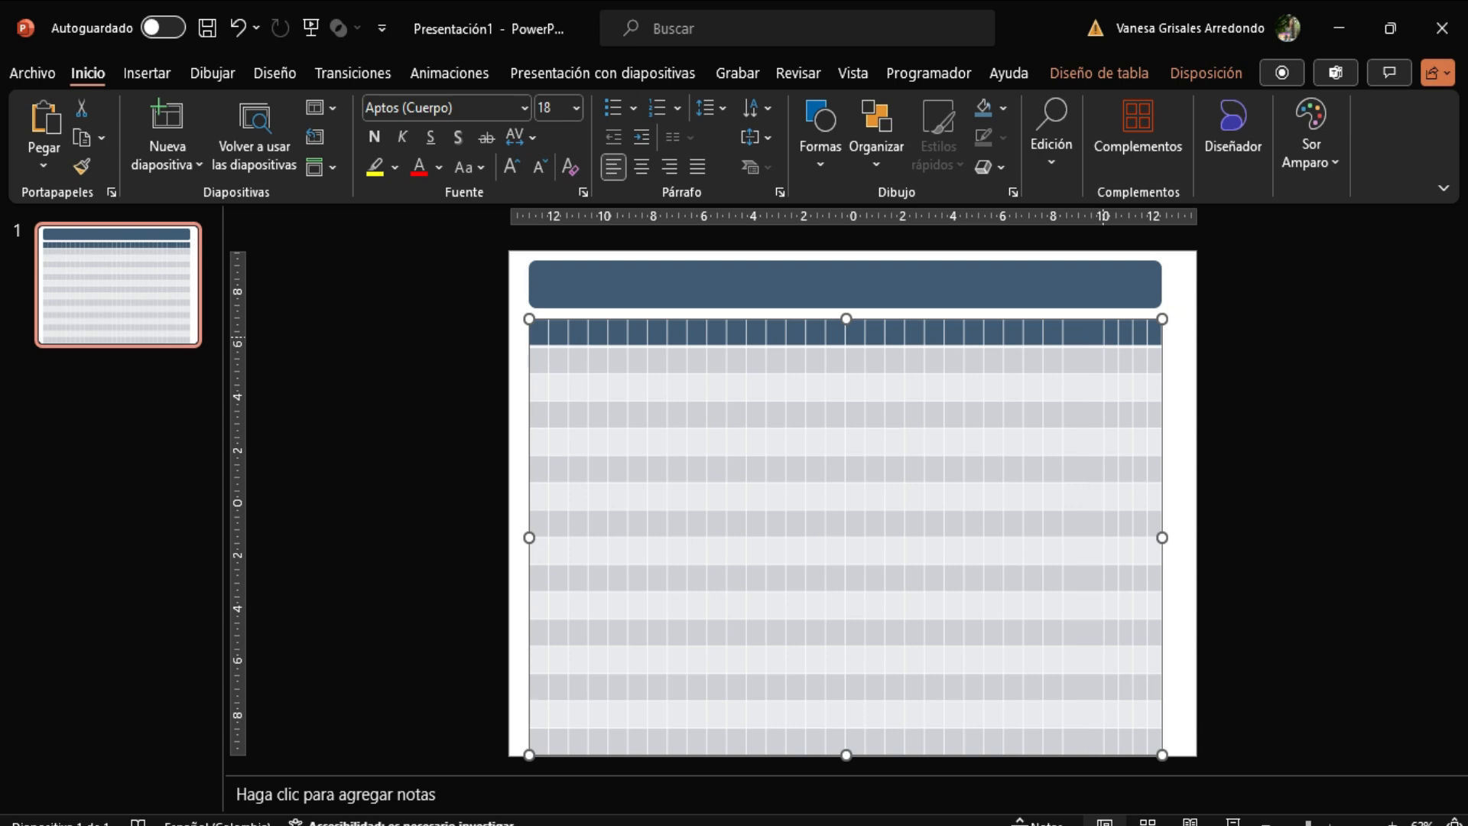
pyautogui.scroll(4, 1187, 518)
pyautogui.scroll(3, 1174, 442)
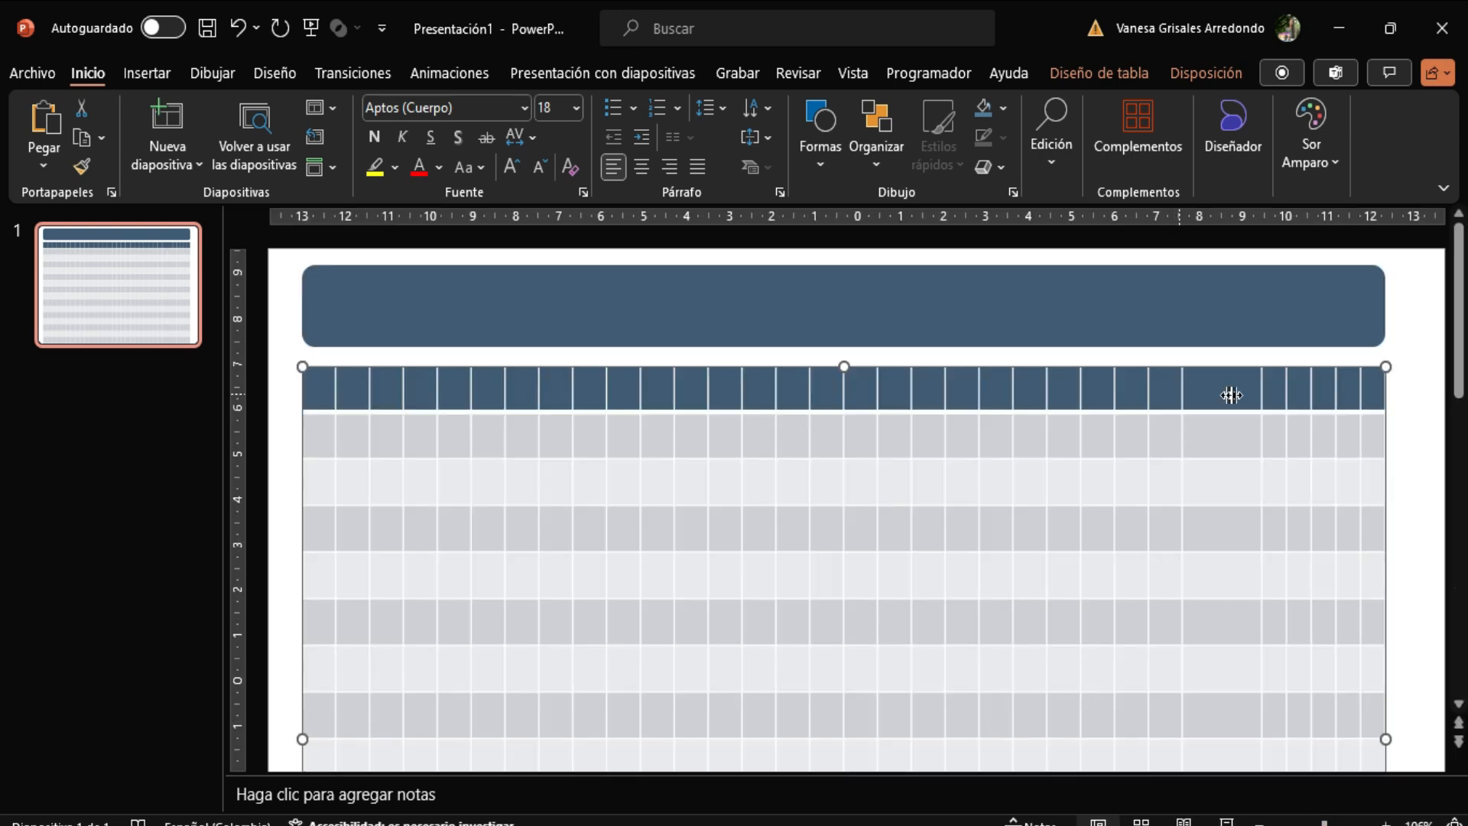
pyautogui.moveTo(1147, 389); pyautogui.dragTo(1228, 386)
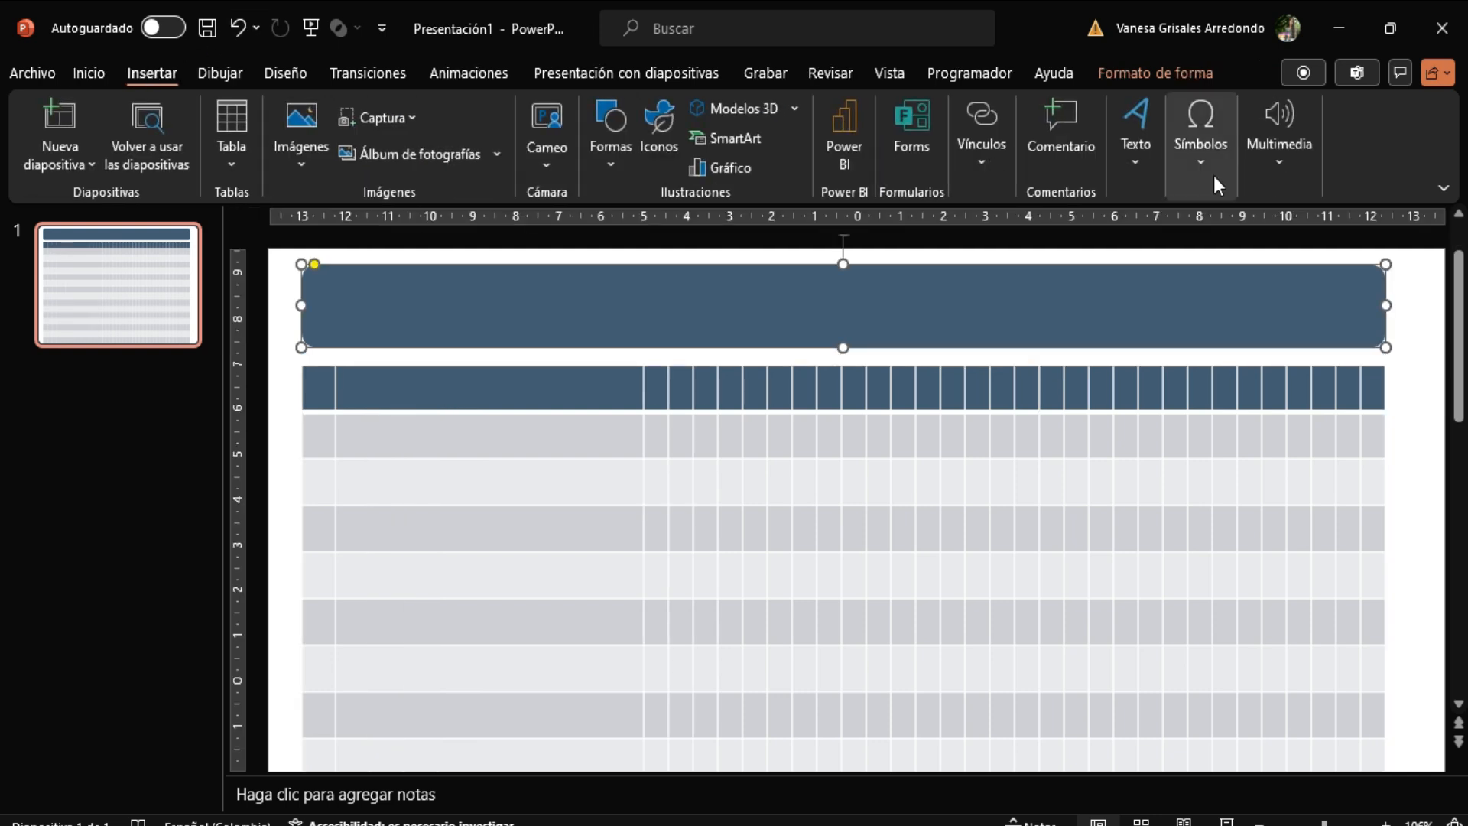
# Insert a text box inside the left half of the banner with the text "Profesor"
pyautogui.click(1134, 144)
pyautogui.click(1137, 256)
pyautogui.moveTo(364, 292); pyautogui.dragTo(615, 333)
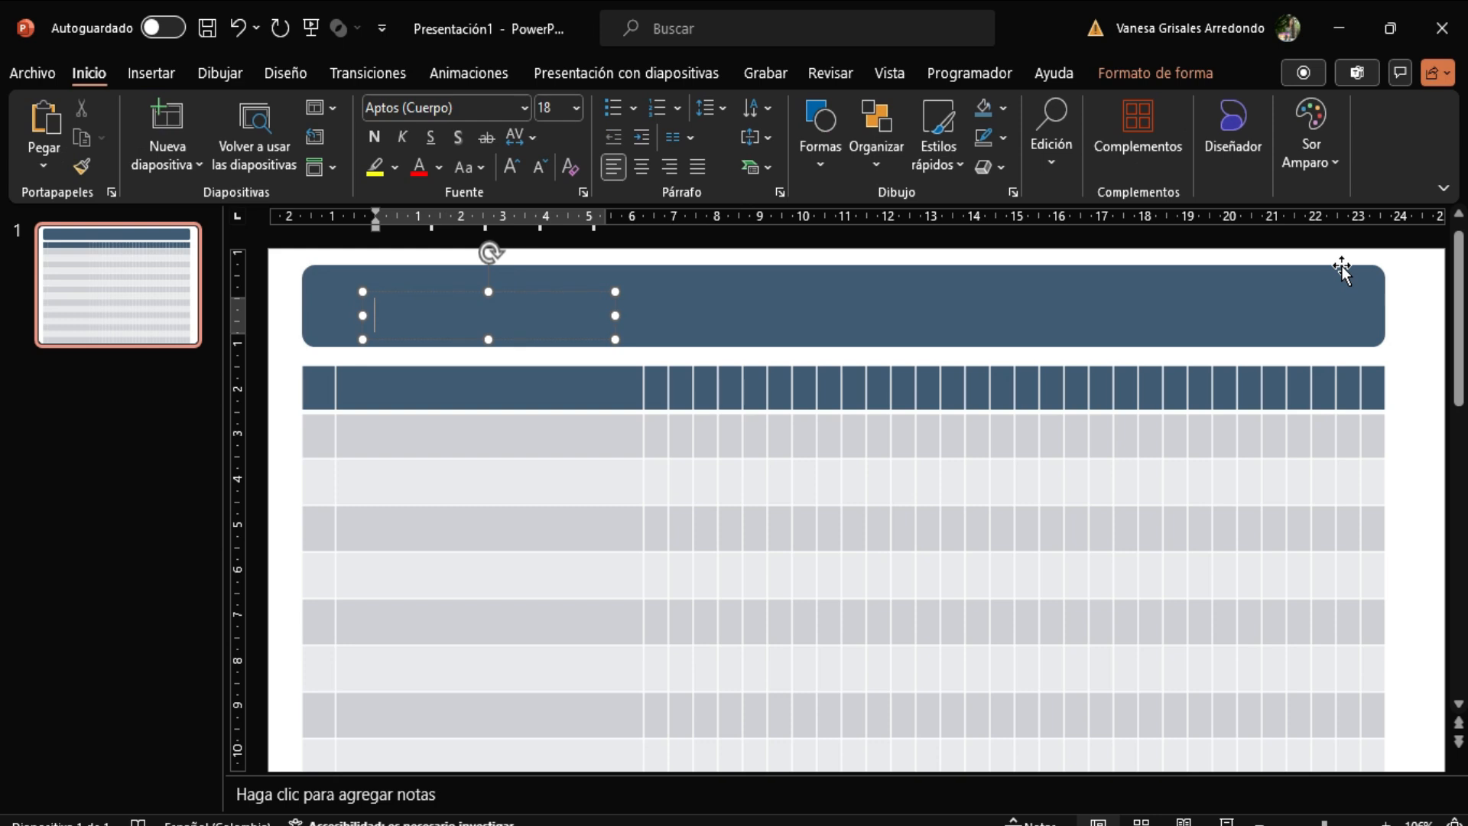
pyautogui.write('M')
# Format the "Profesor" text in white at 12 pt
pyautogui.moveTo(474, 314); pyautogui.dragTo(322, 307)
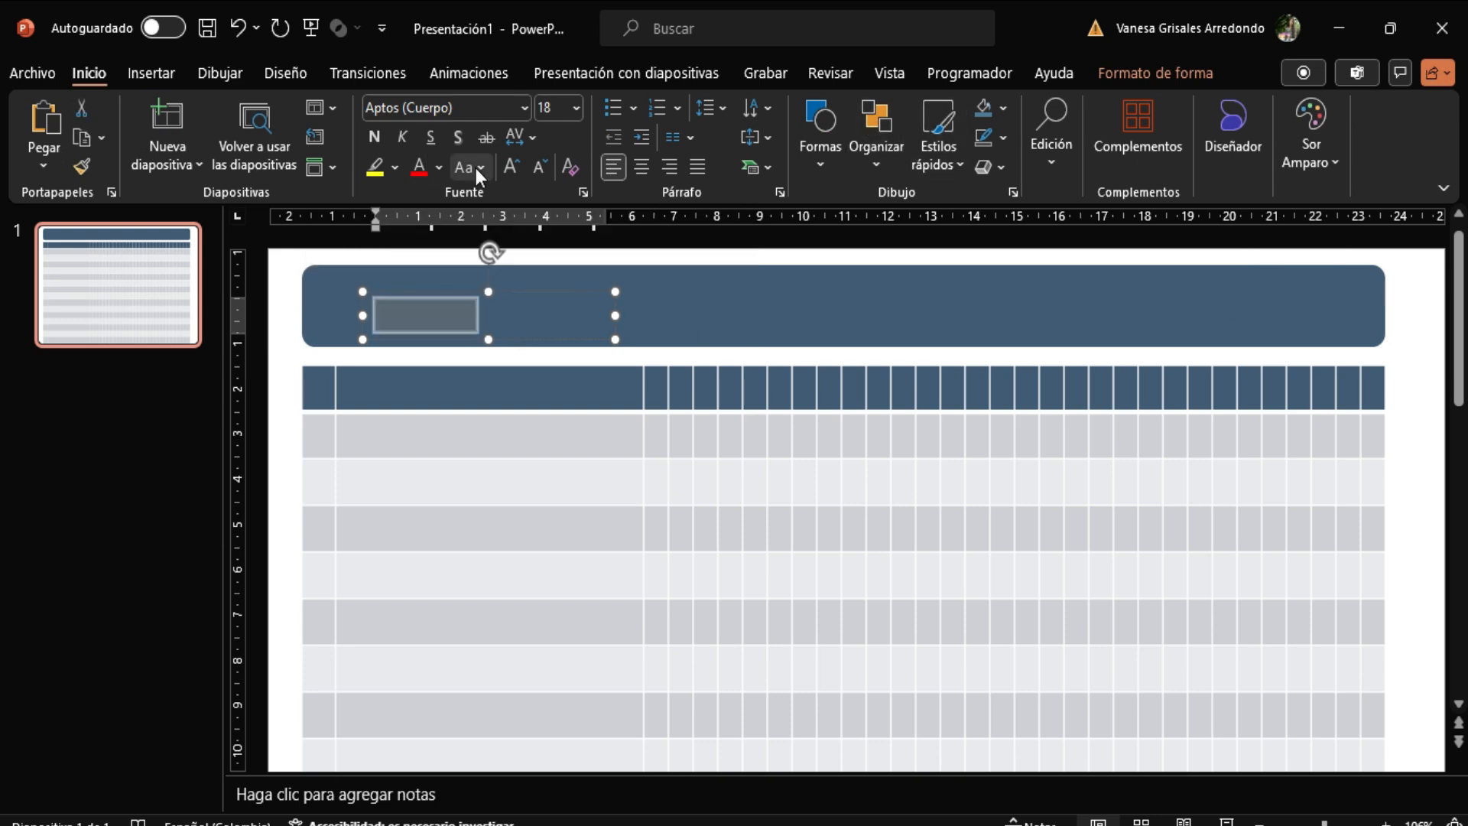
pyautogui.click(438, 167)
pyautogui.click(416, 275)
pyautogui.click(572, 107)
pyautogui.click(558, 255)
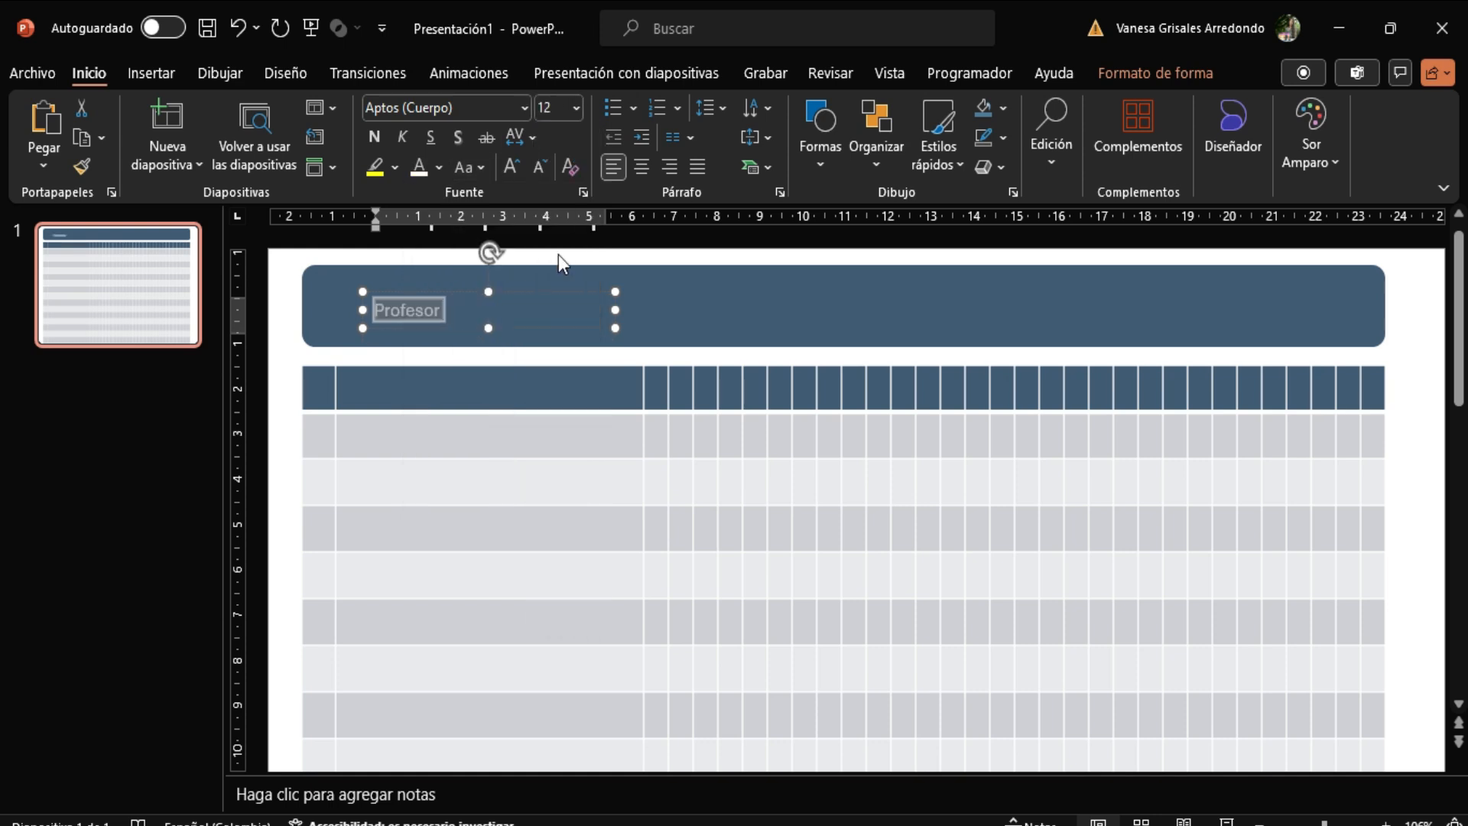
# Place the "Profesor" text box at the banner's upper left and extend it with a colon and a long dashed line on a single row
pyautogui.moveTo(480, 329); pyautogui.dragTo(445, 309)
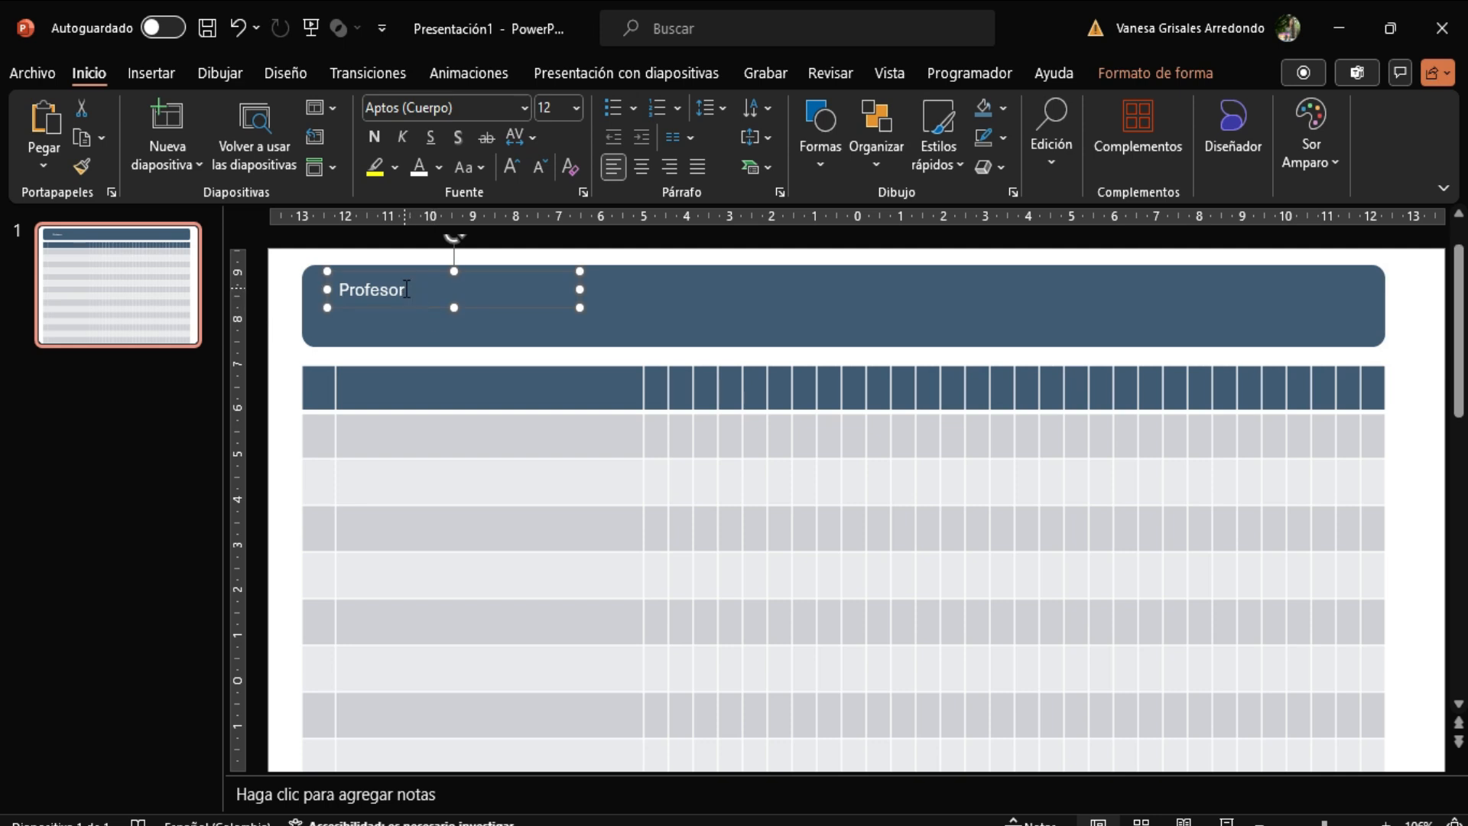
pyautogui.write(':')
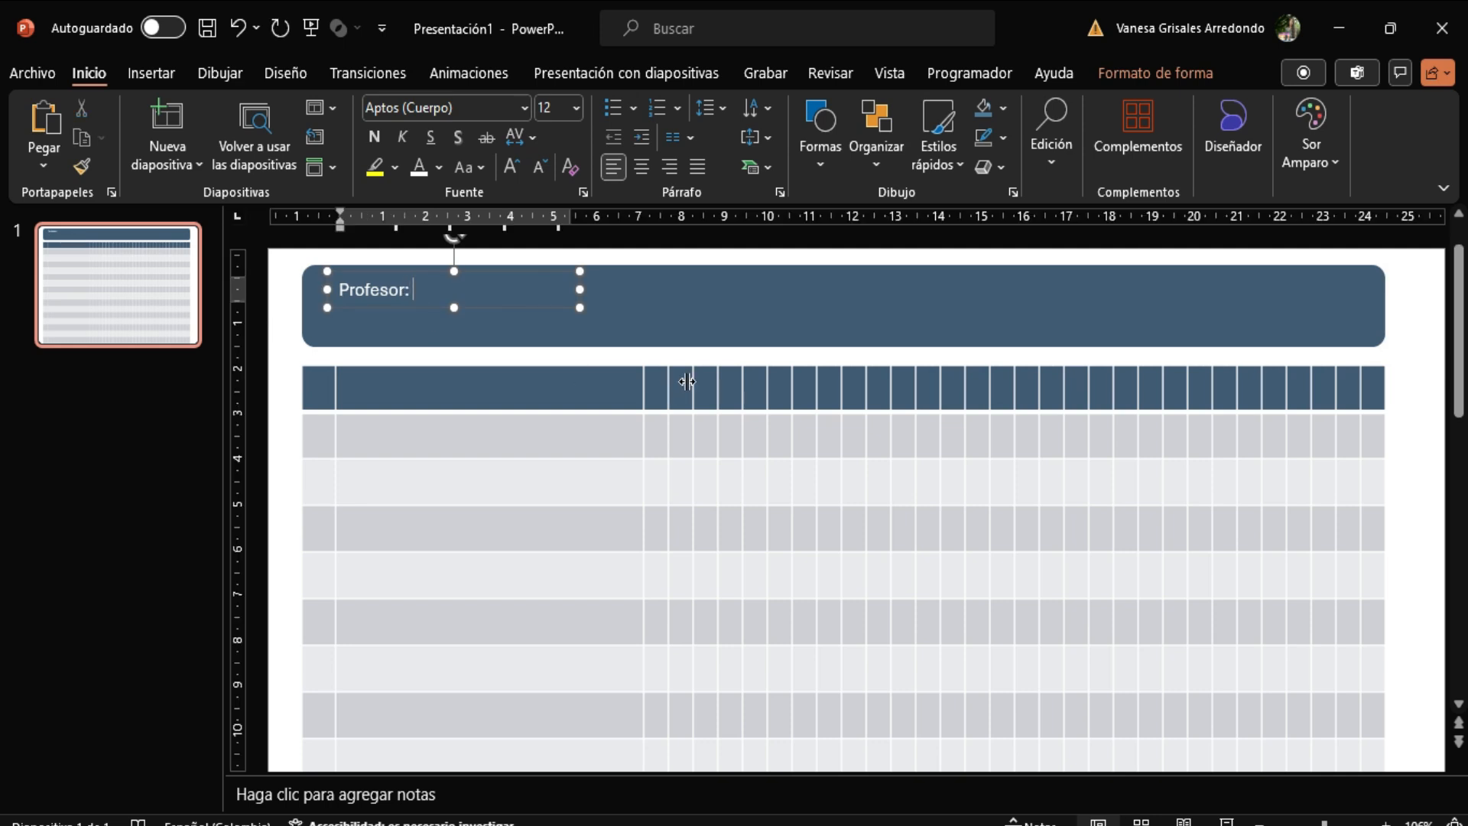
pyautogui.write(' -------------------------')
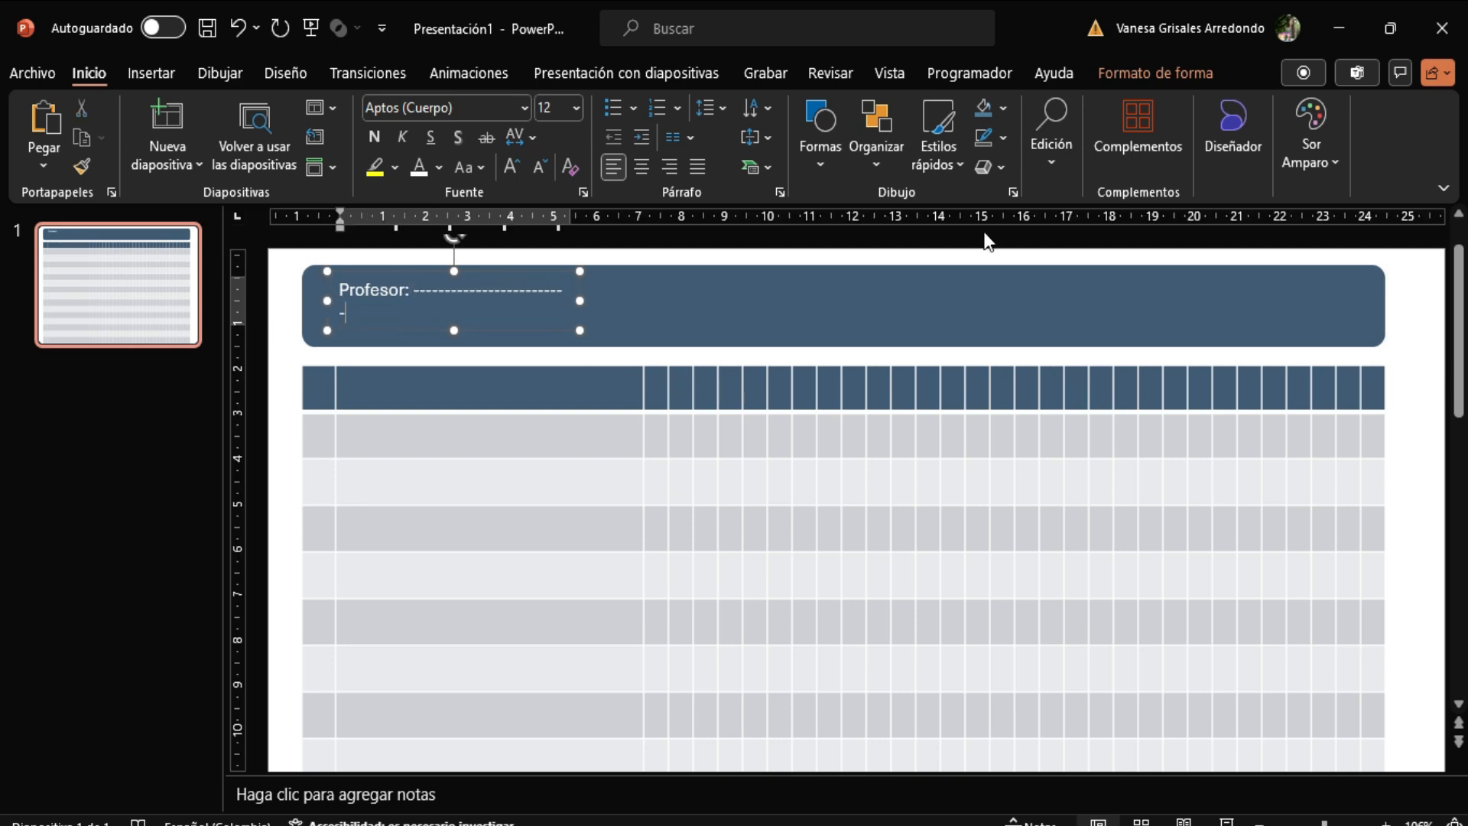
pyautogui.moveTo(580, 301); pyautogui.dragTo(837, 291)
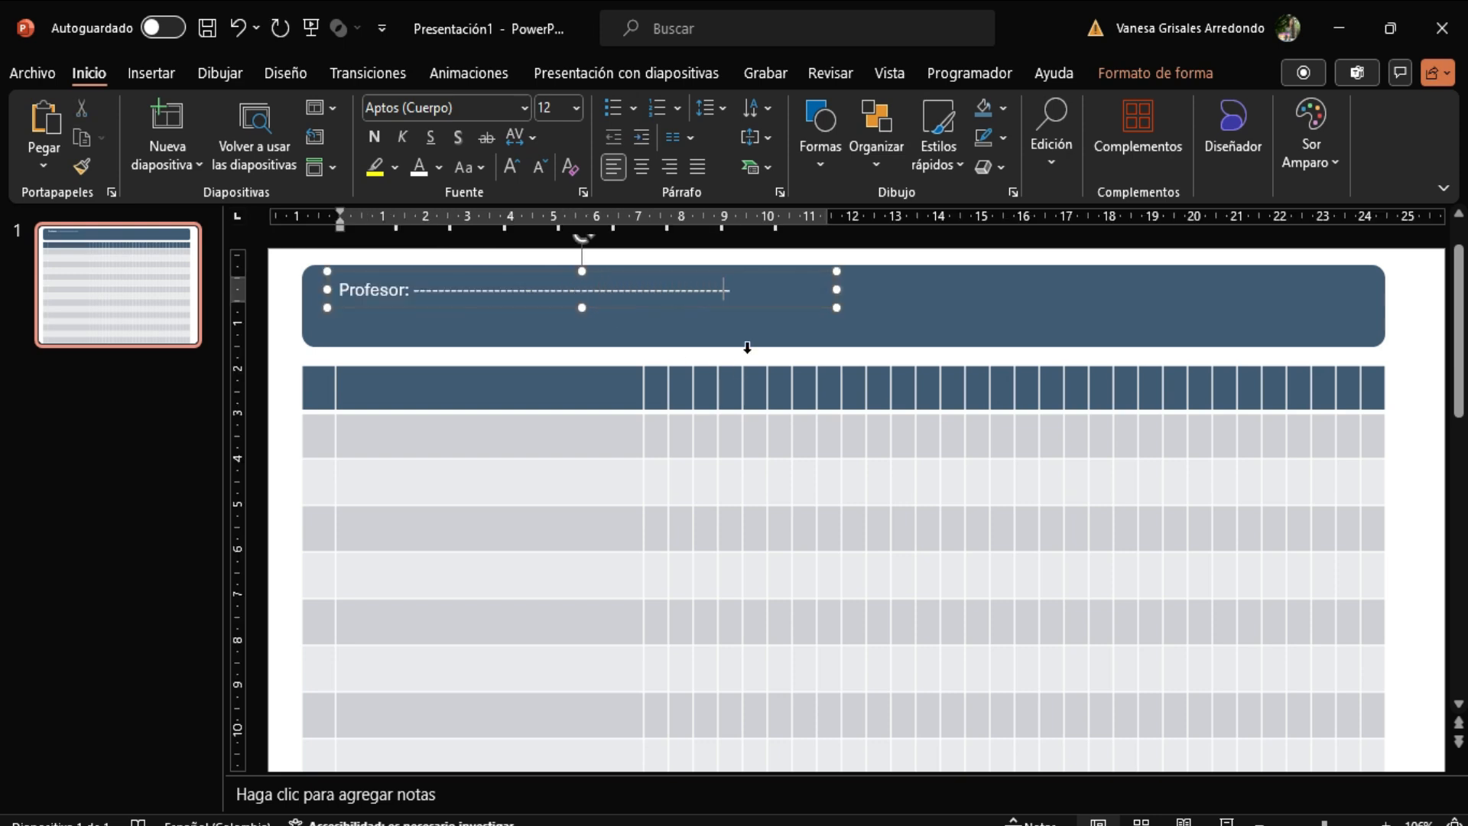
# Duplicate the "Profesor" line directly below itself and change the copy's label to "Materia:"
pyautogui.moveTo(781, 308); pyautogui.dragTo(778, 341)
pyautogui.click(410, 321)
pyautogui.press('BackSpace')
pyautogui.press('BackSpace')
pyautogui.press('BackSpace')
pyautogui.press('BackSpace')
pyautogui.press('BackSpace')
pyautogui.press('BackSpace')
pyautogui.press('BackSpace')
pyautogui.press('BackSpace')
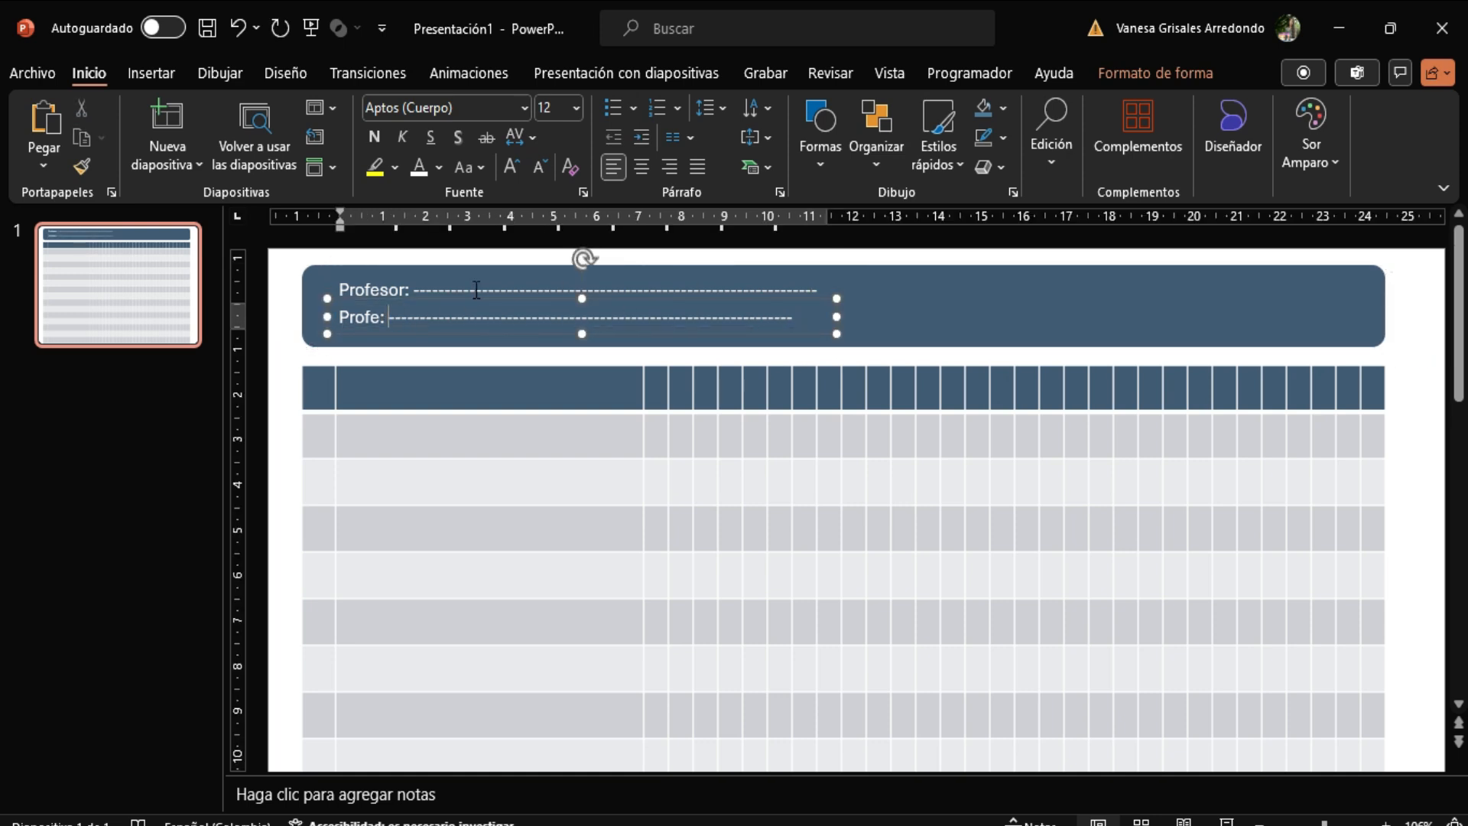
pyautogui.write('Mater')
# Duplicate both text lines into the banner's right half and change the upper copy to "Grado y grupo:" followed by a dashed line
pyautogui.moveTo(420, 333); pyautogui.dragTo(943, 333)
pyautogui.press('BackSpace')
pyautogui.press('BackSpace')
pyautogui.press('BackSpace')
pyautogui.press('BackSpace')
pyautogui.press('BackSpace')
pyautogui.press('BackSpace')
pyautogui.press('BackSpace')
pyautogui.press('BackSpace')
pyautogui.write('Grado y grupo: ----------------------------------------------------------')
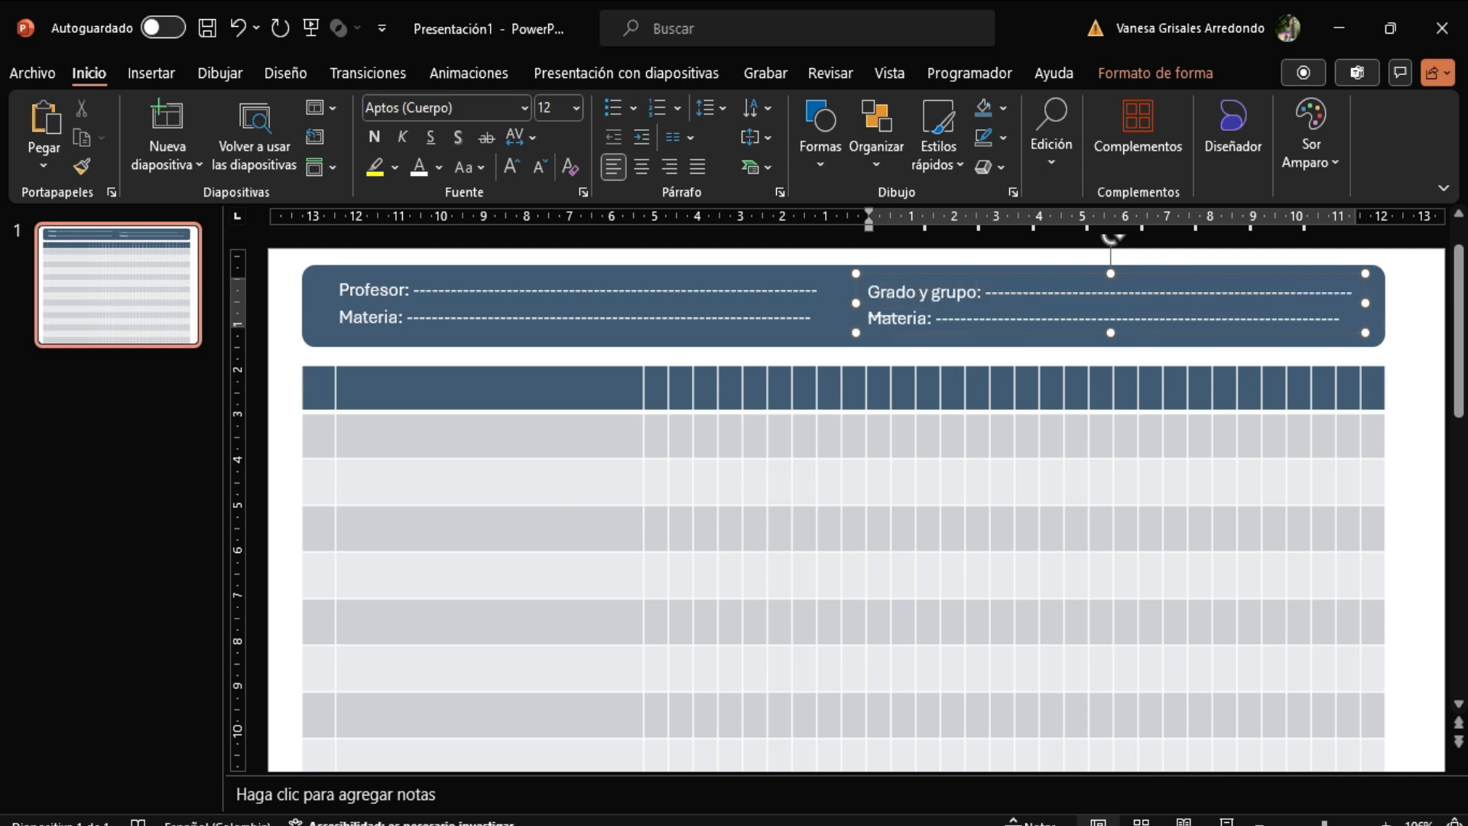
# Change the lower copy's label in the banner's right half to "Ciclo escolar:" and keep its dashed line on one row
pyautogui.click(926, 321)
pyautogui.press('BackSpace')
pyautogui.press('BackSpace')
pyautogui.press('BackSpace')
pyautogui.press('BackSpace')
pyautogui.press('BackSpace')
pyautogui.press('BackSpace')
pyautogui.press('BackSpace')
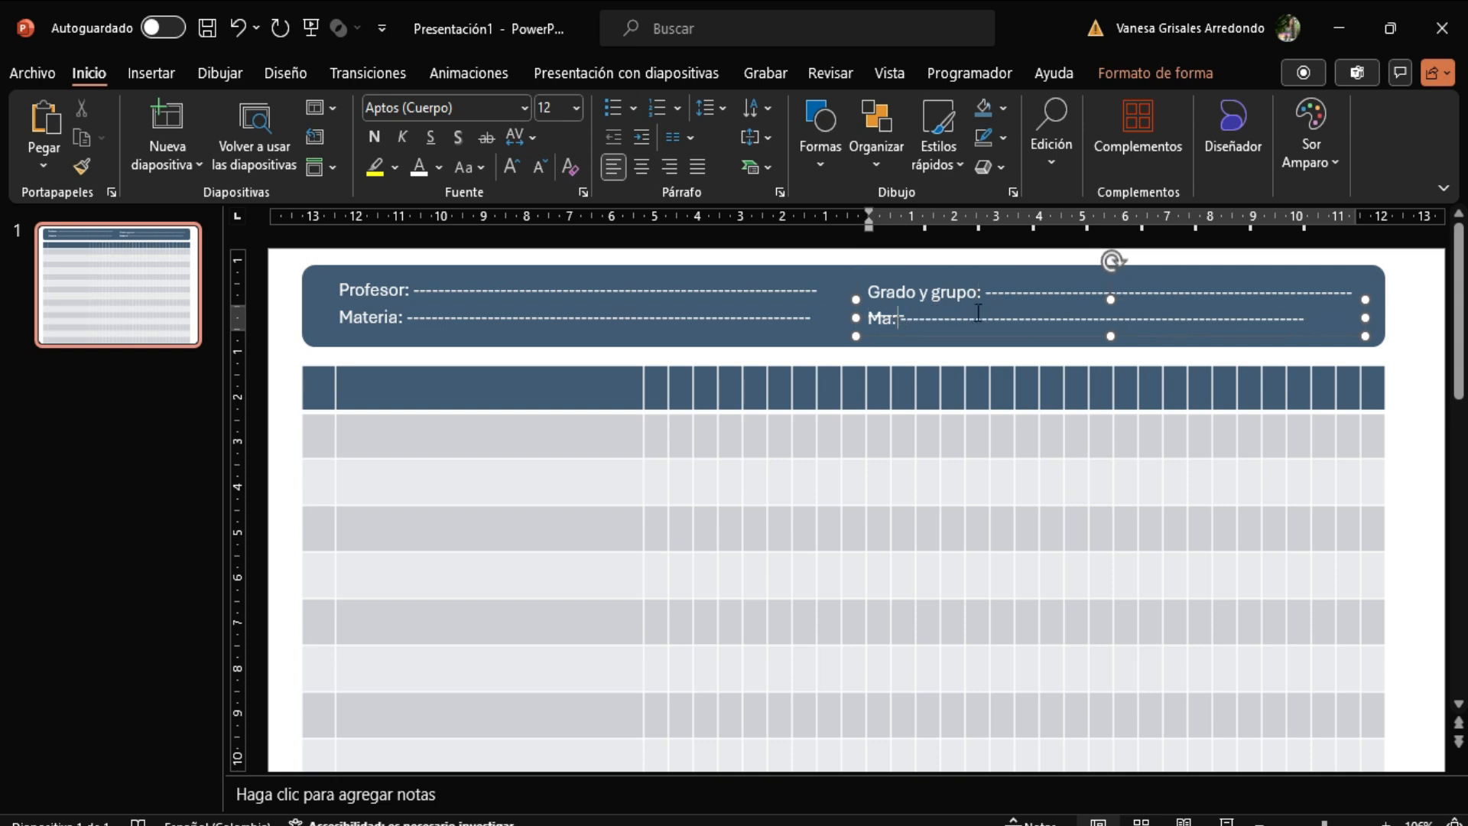
pyautogui.write('Ciclo escolar')
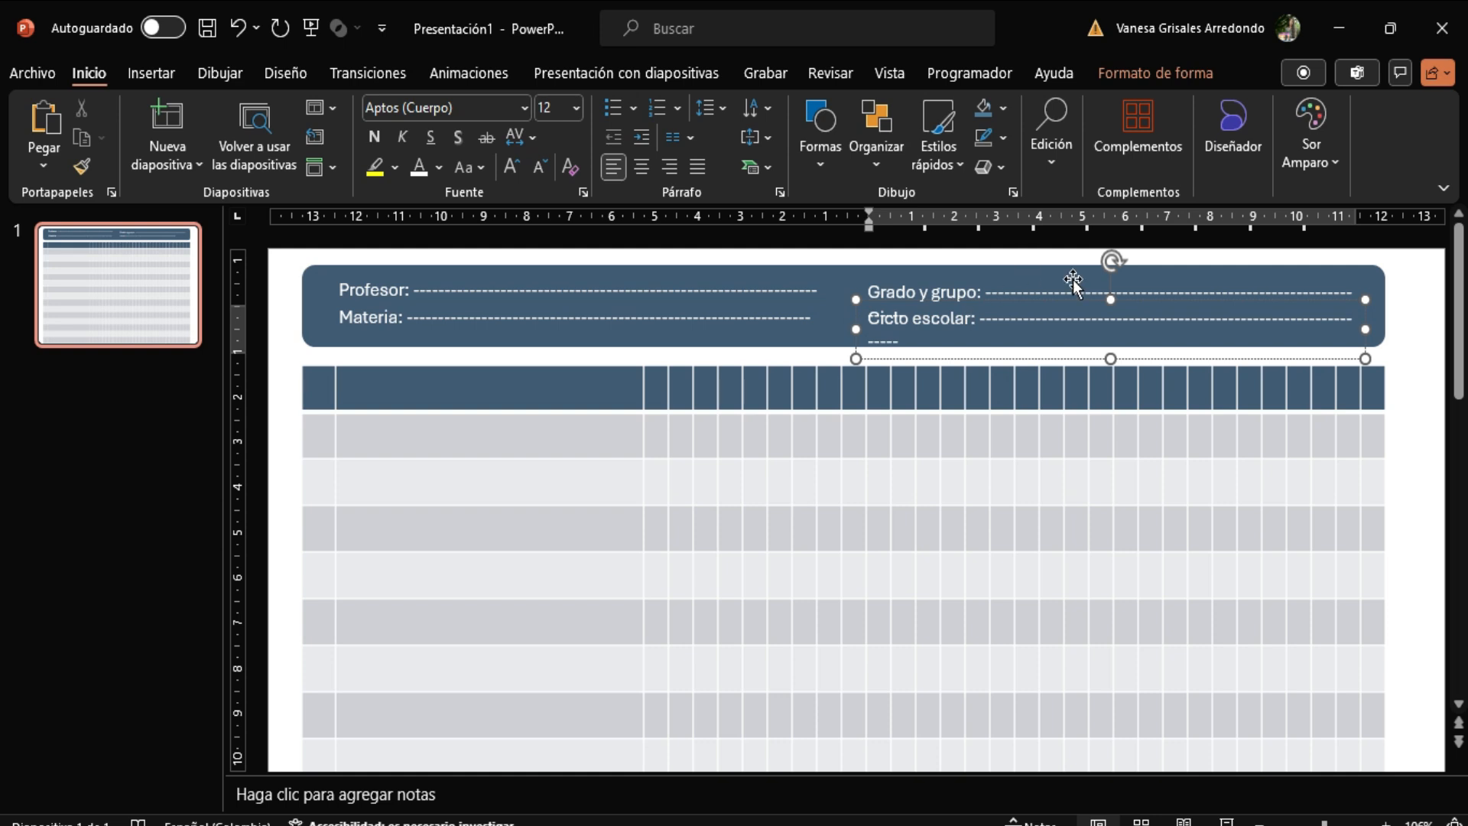
# Enter "#" and "Nombre del estudiante" in the first two header cells of the table
pyautogui.click(331, 392)
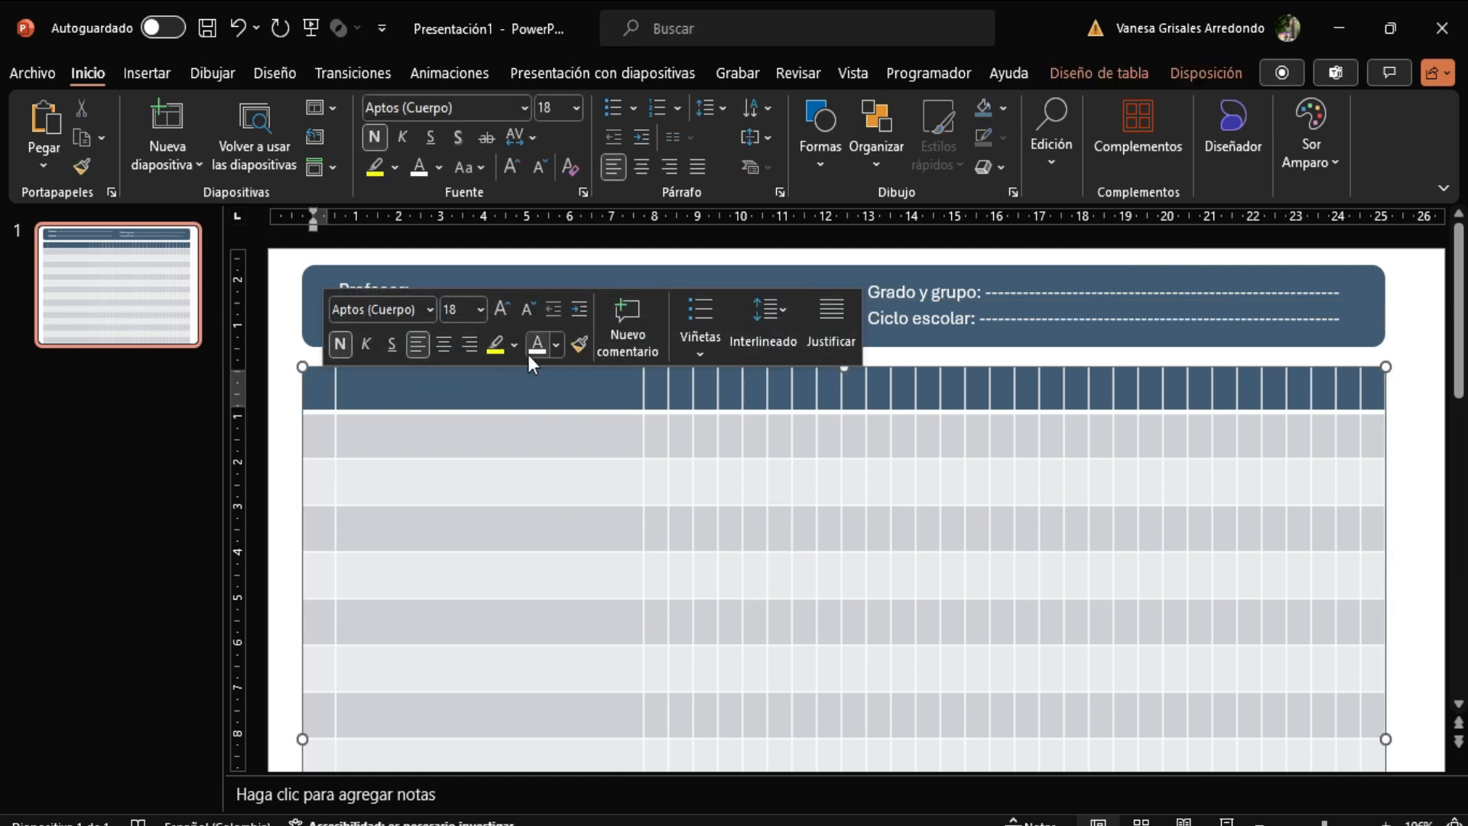
pyautogui.write('#')
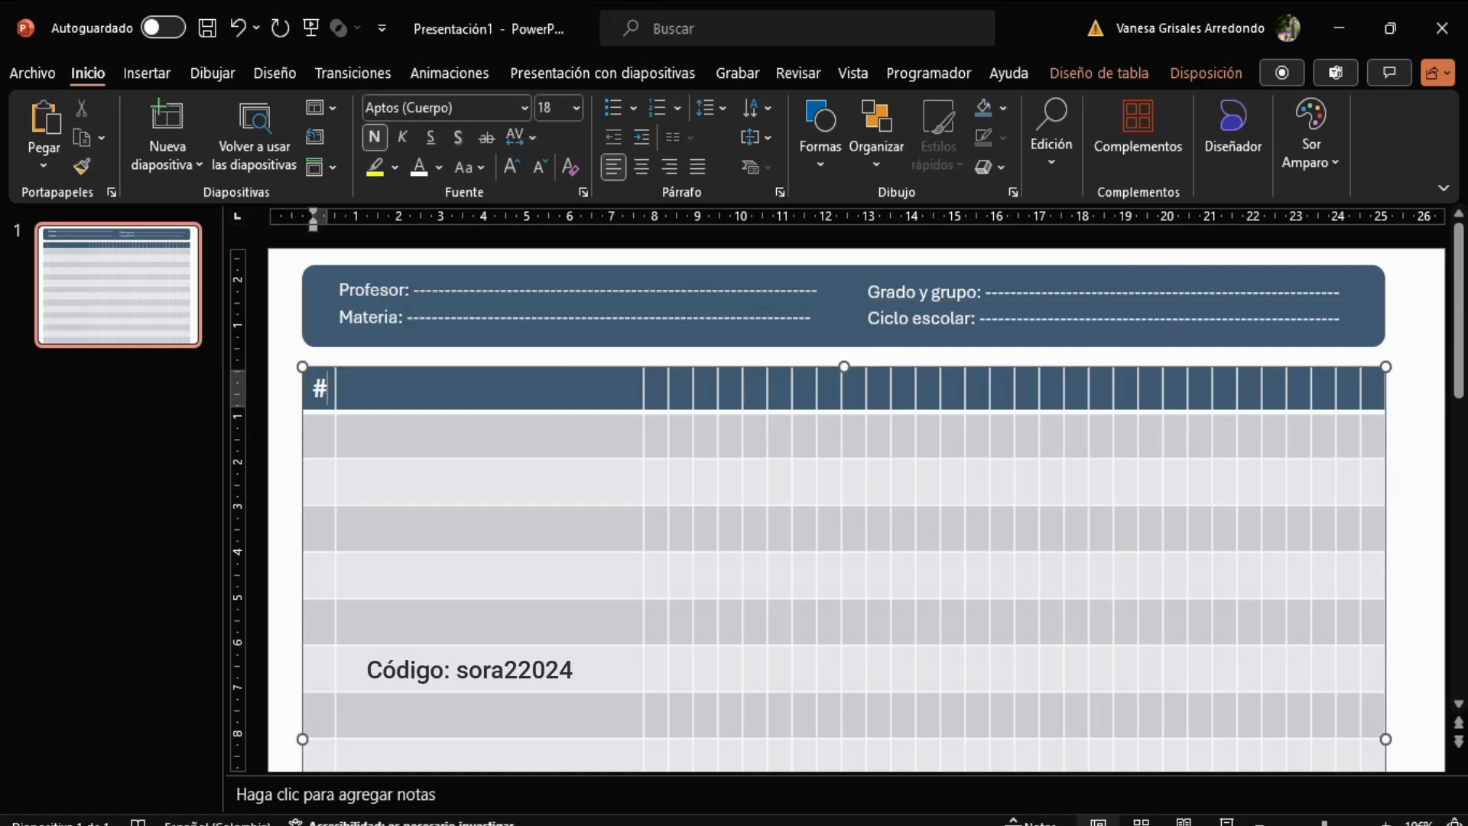
pyautogui.click(413, 391)
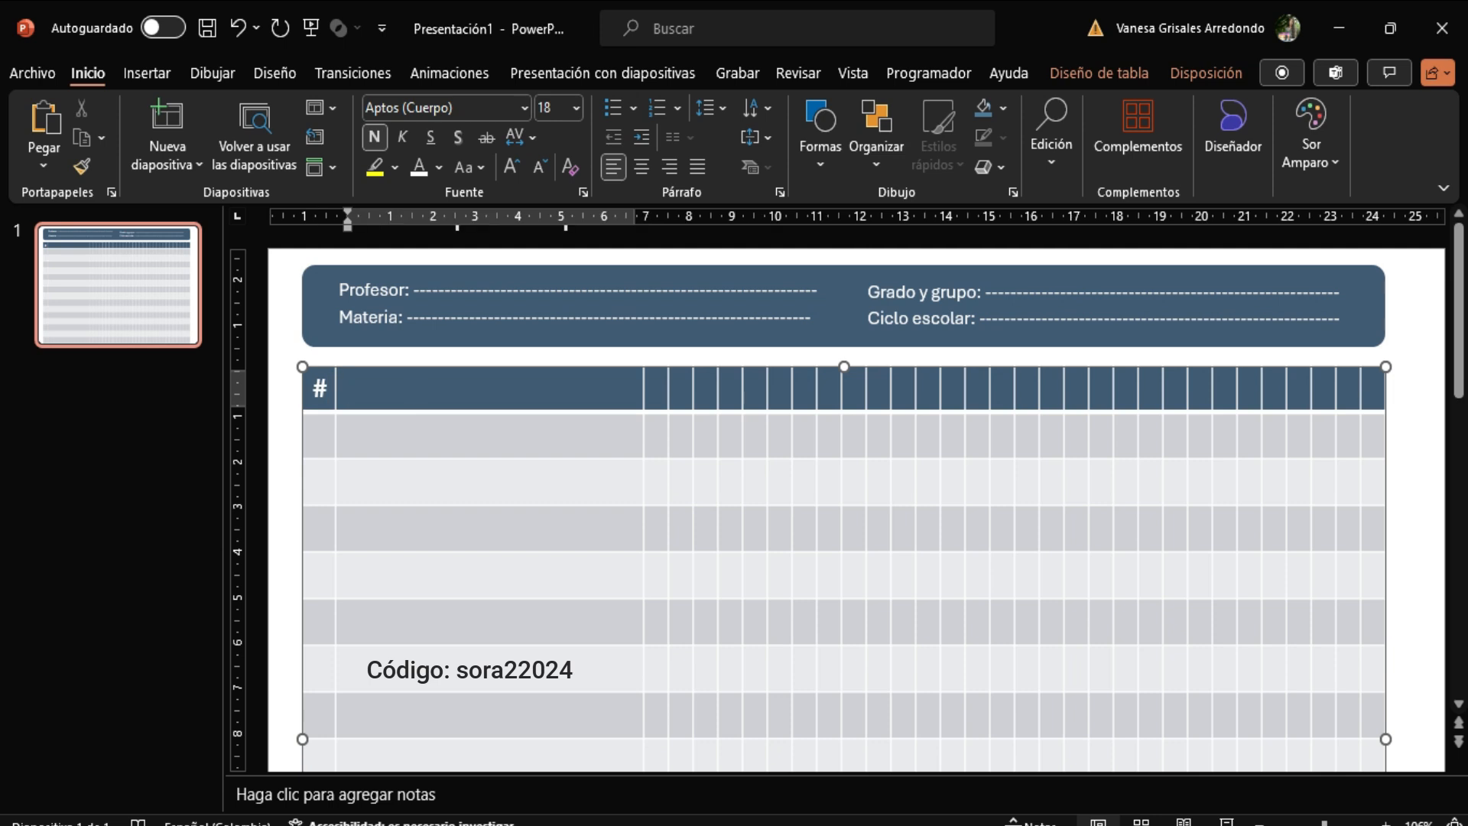
pyautogui.write('Nombre del estudiante')
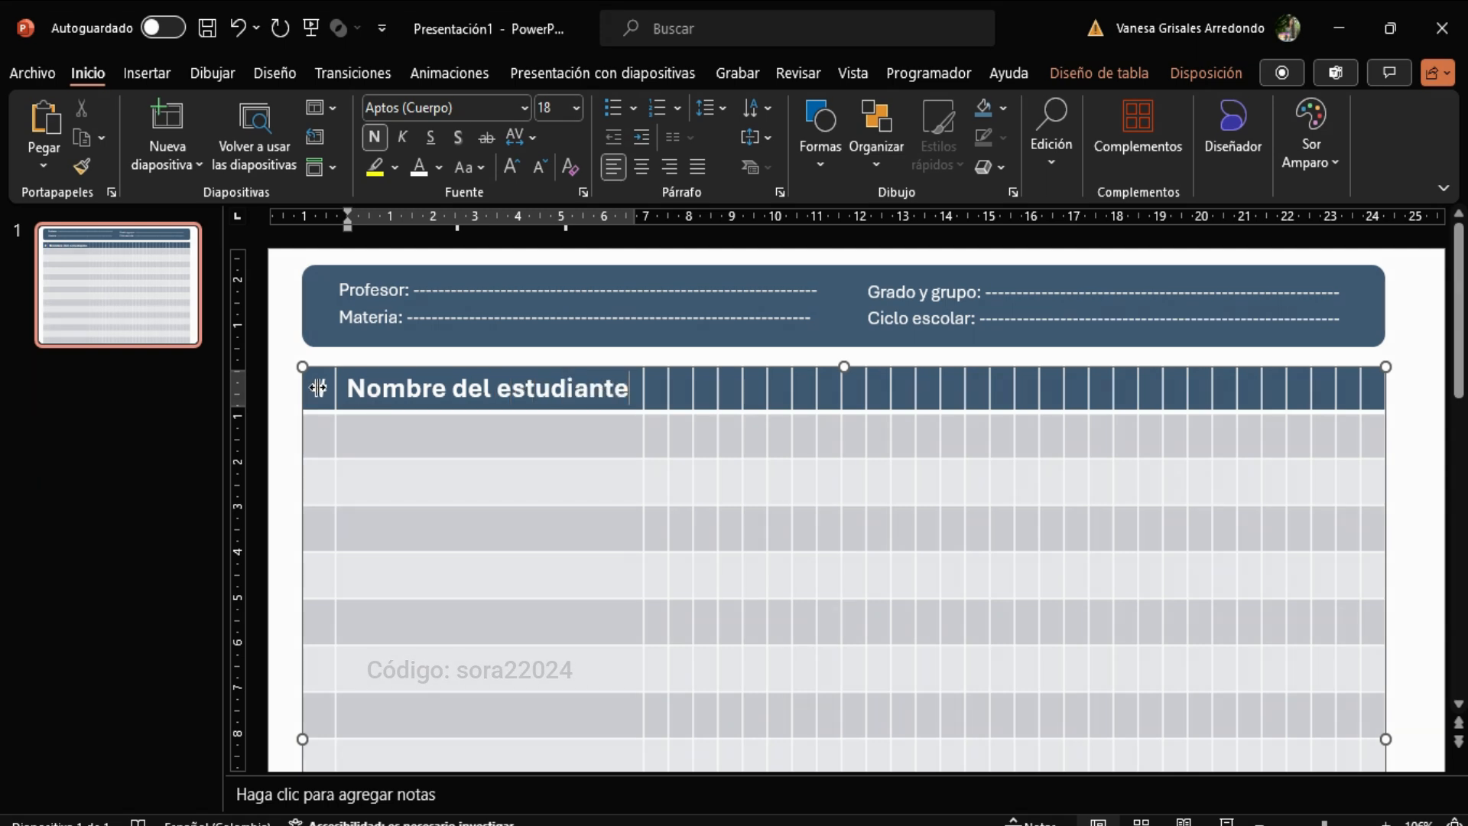
# Format the "#" and "Nombre del estudiante" header cells at 12 pt with centred text
pyautogui.keyDown('shift'); pyautogui.click(314, 390); pyautogui.keyUp('shift')
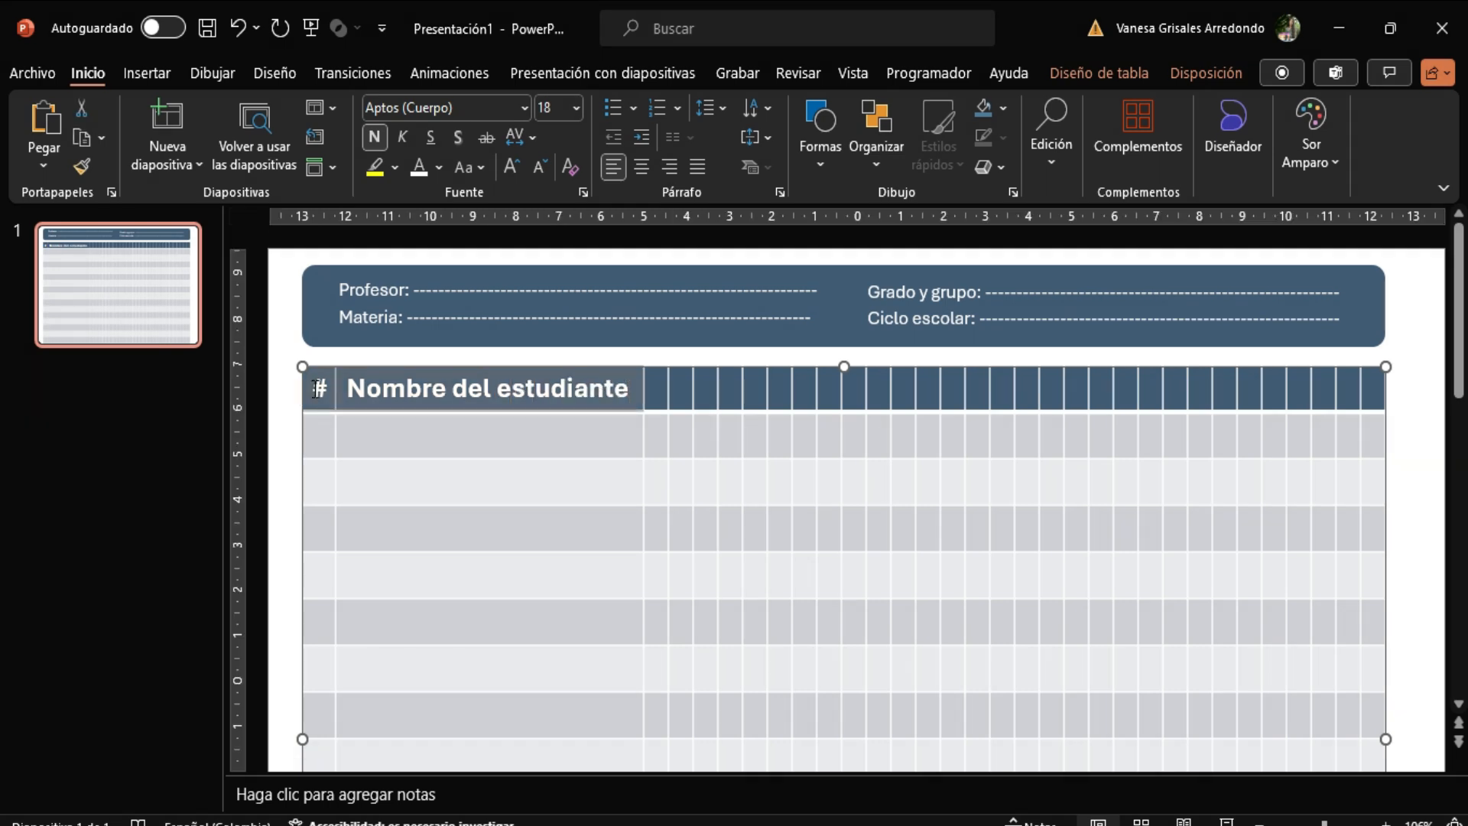
pyautogui.click(577, 108)
pyautogui.click(557, 253)
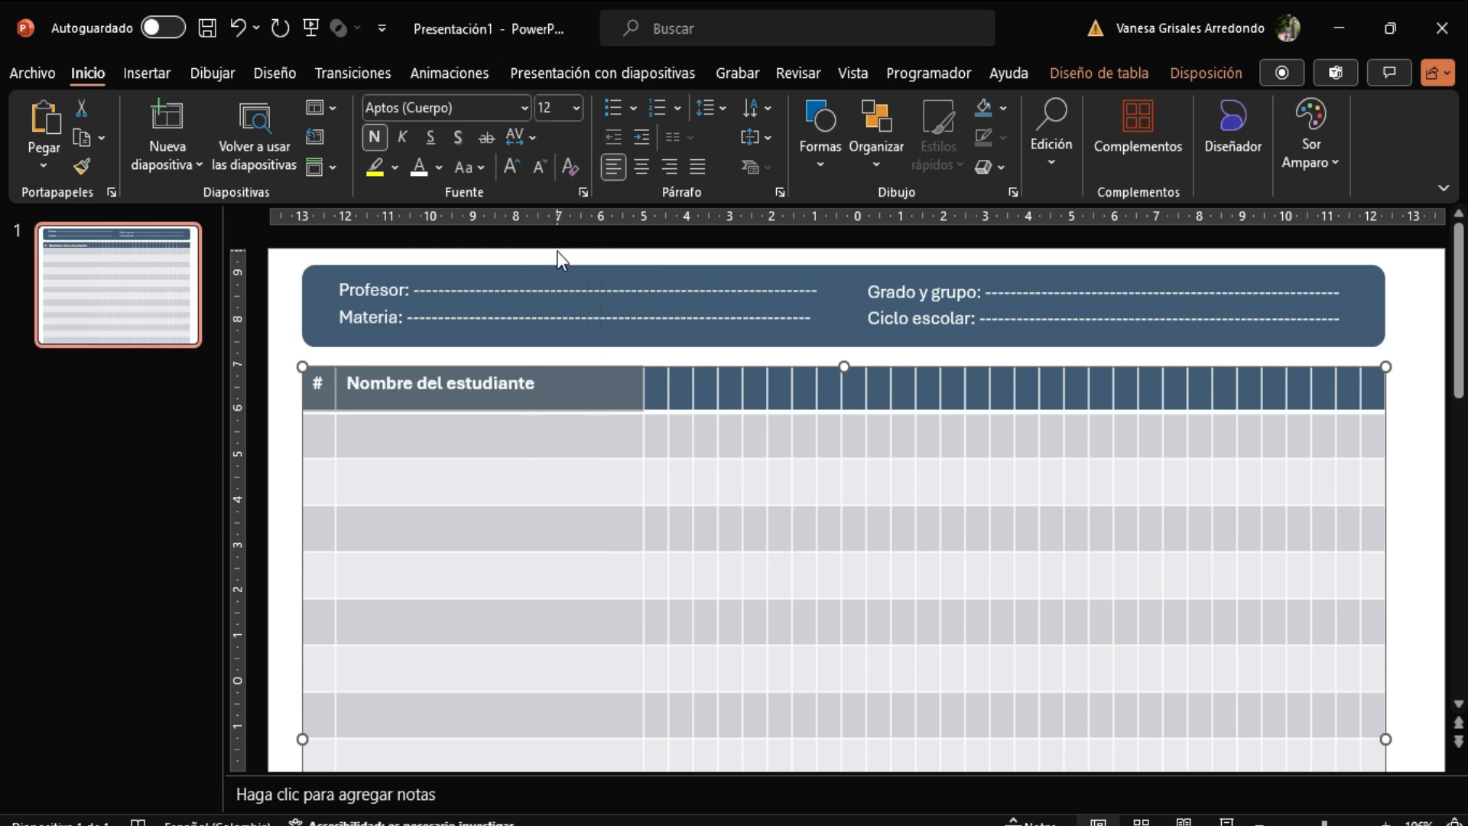
pyautogui.click(642, 165)
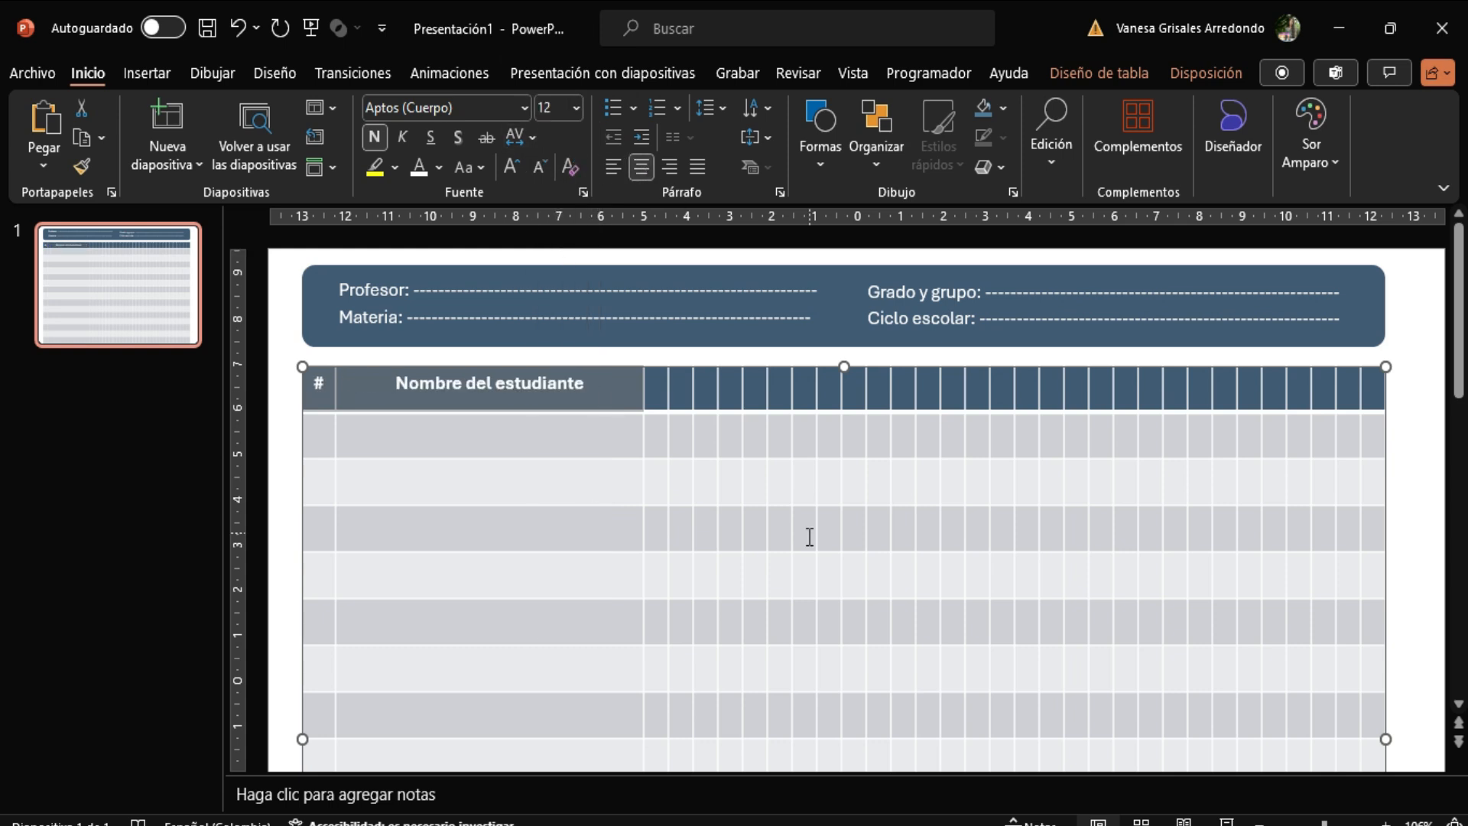
# Fine-tune the third column's borders and enter 1 in its header cell
pyautogui.click(651, 404)
pyautogui.doubleClick(666, 408)
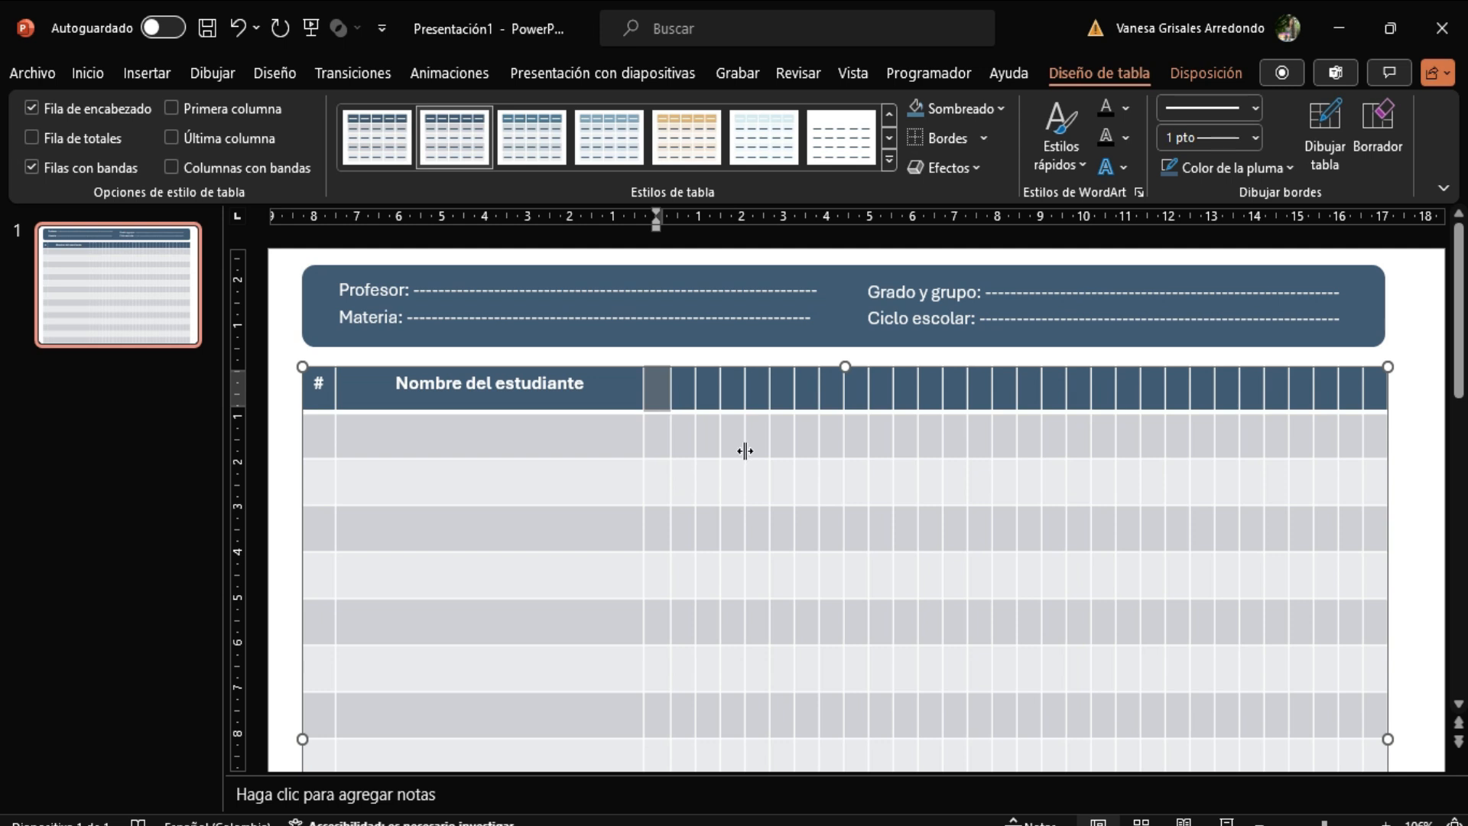
pyautogui.moveTo(644, 397); pyautogui.dragTo(647, 397)
pyautogui.click(662, 392)
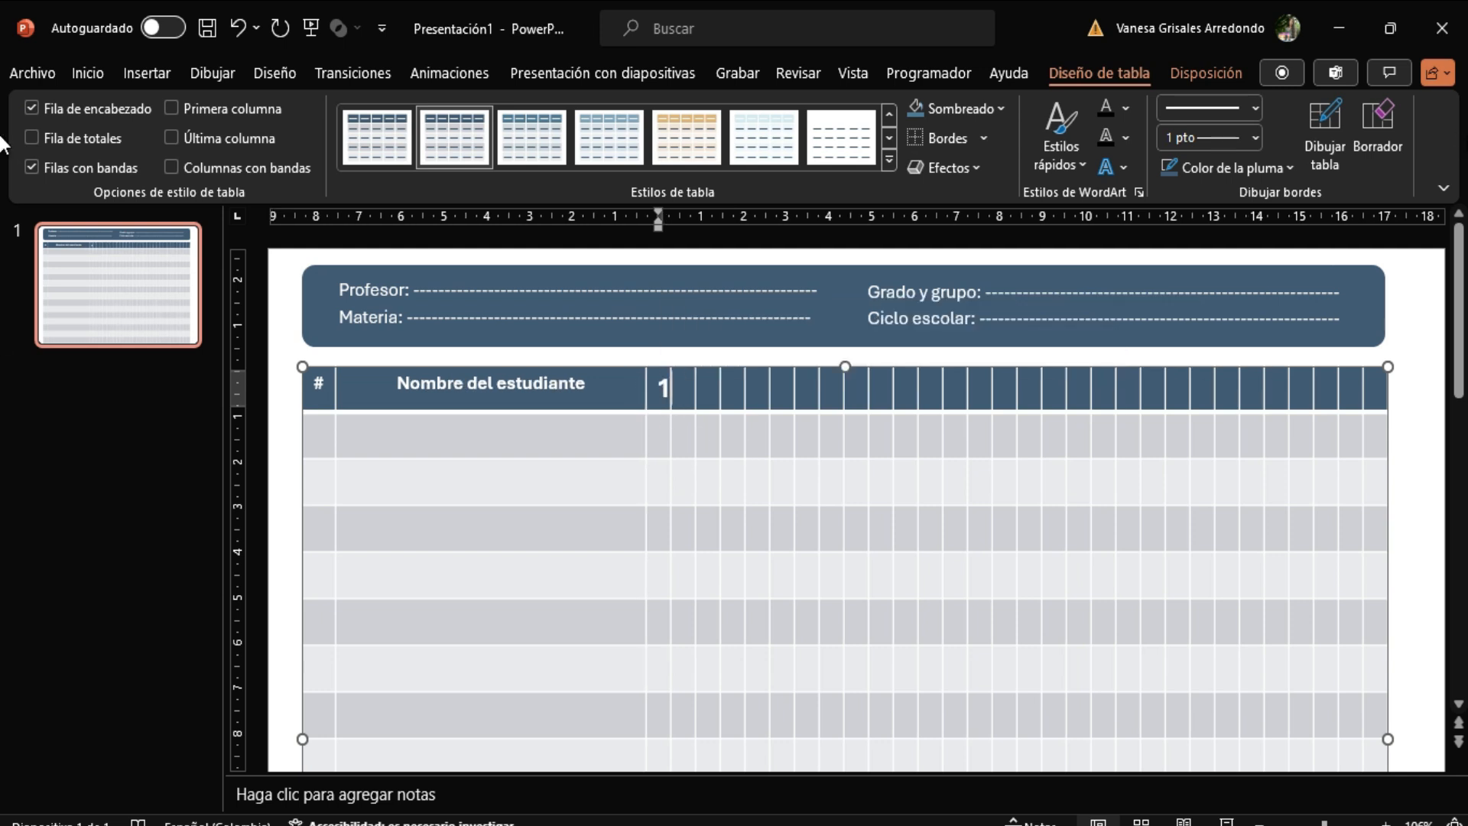
# Set the "1" in the third header cell to 12 pt to match the "Nombre del estudiante" header
pyautogui.click(624, 386)
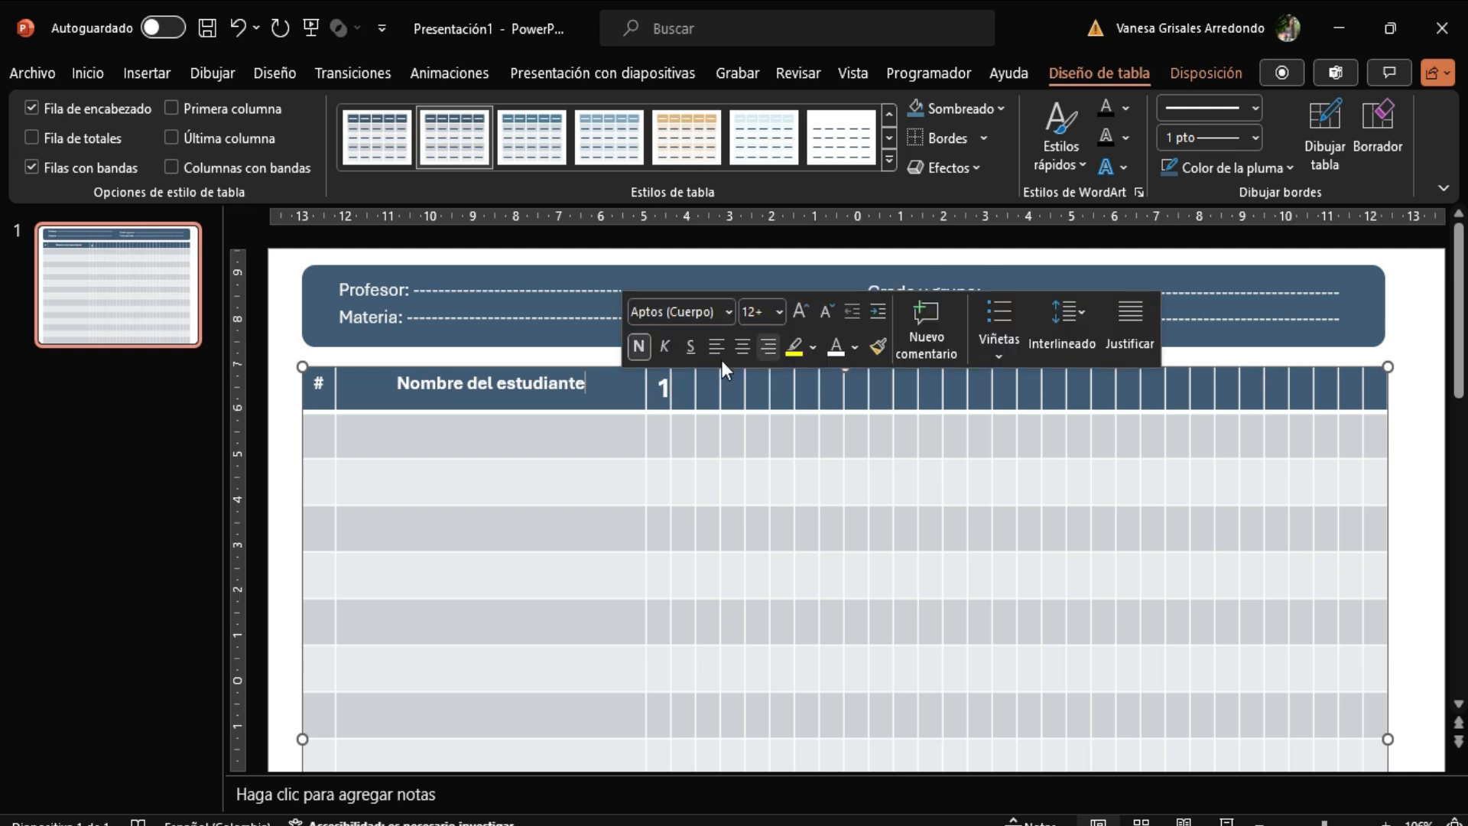
pyautogui.click(780, 311)
pyautogui.click(759, 461)
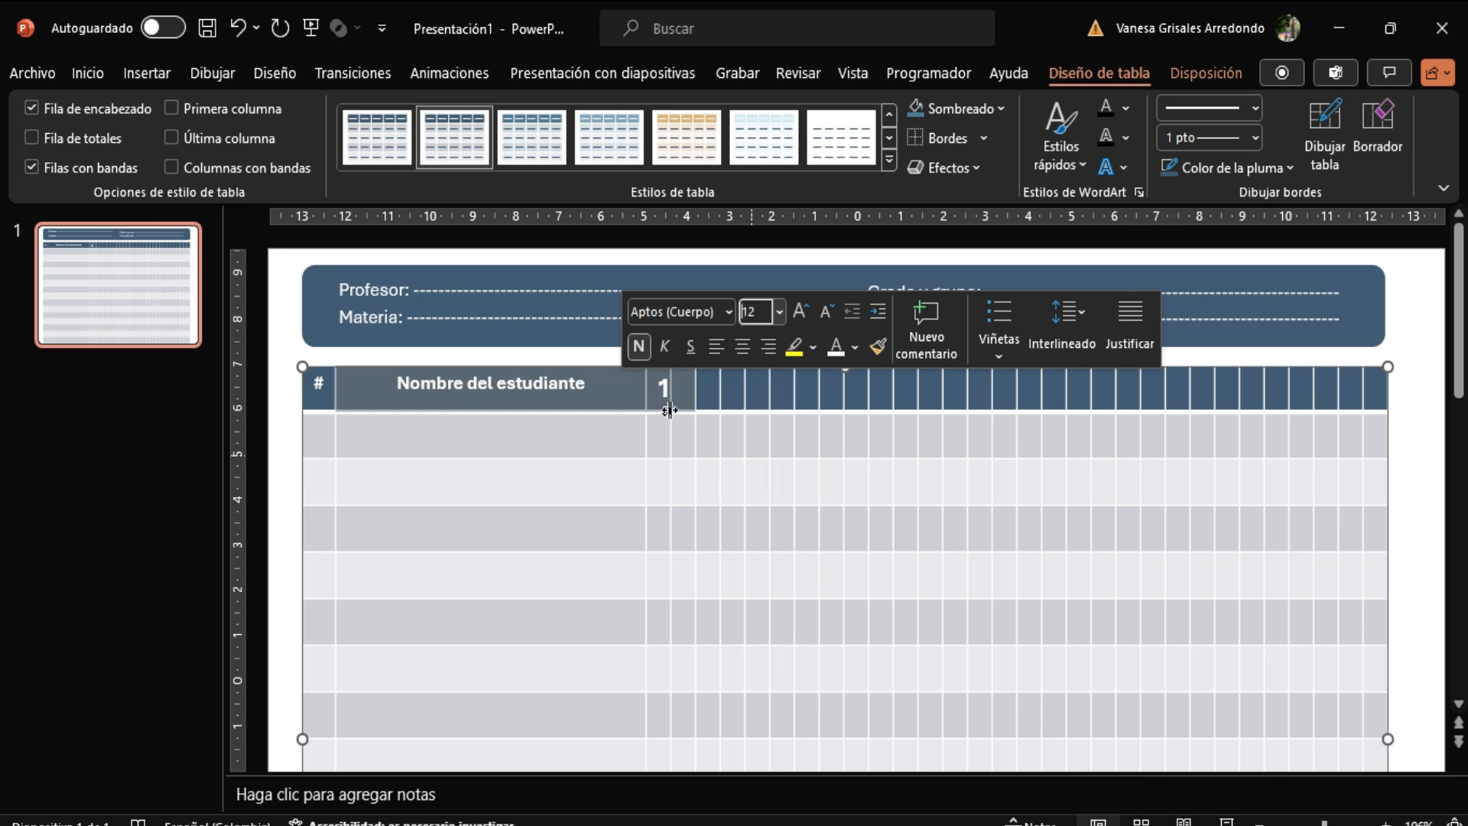
pyautogui.click(664, 399)
pyautogui.moveTo(759, 388); pyautogui.dragTo(960, 384)
pyautogui.click(632, 432)
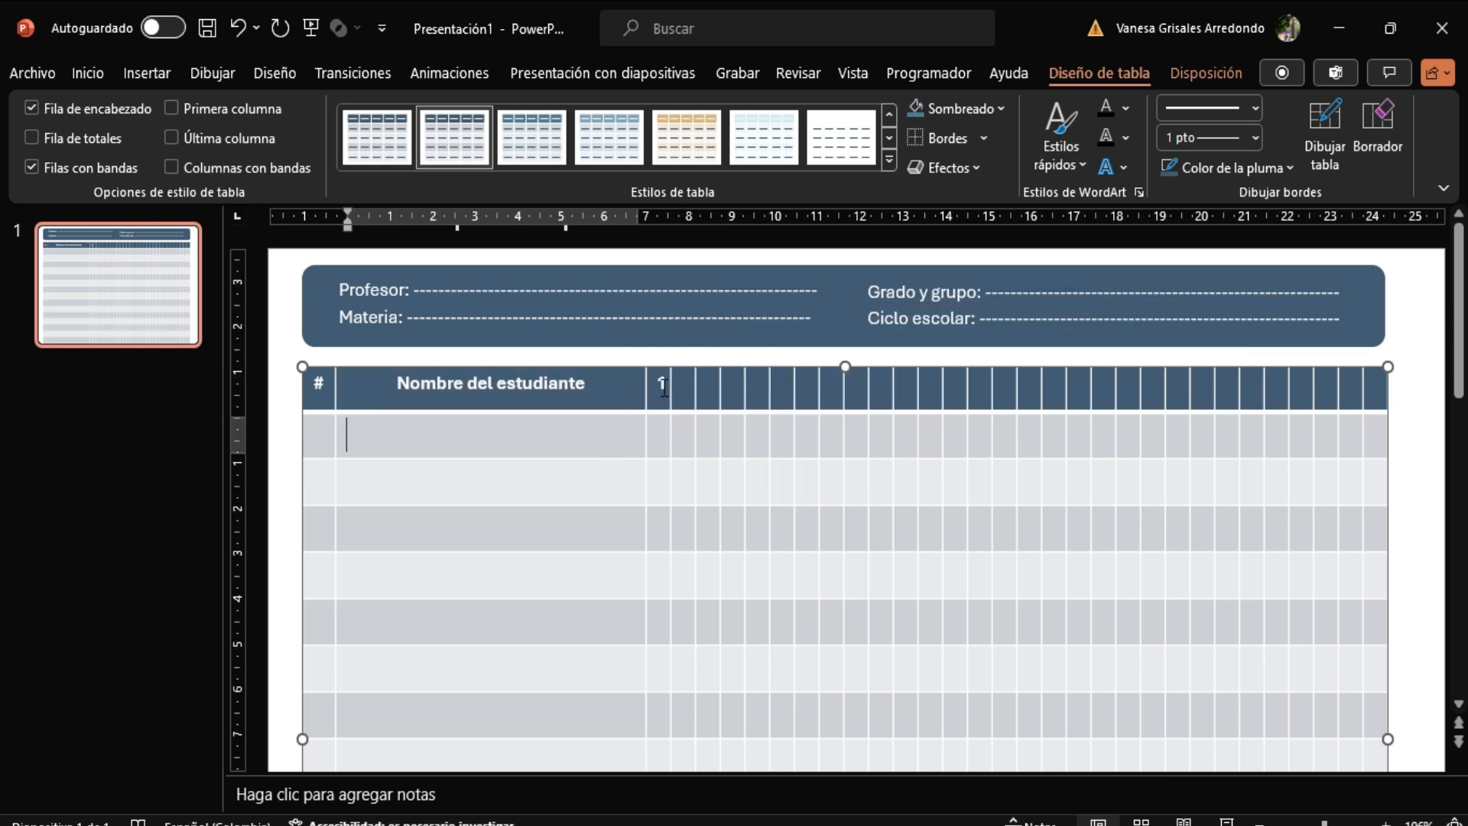
# Set all the narrow header cells from "1" through the last column to 12 pt
pyautogui.moveTo(662, 387); pyautogui.dragTo(1368, 396)
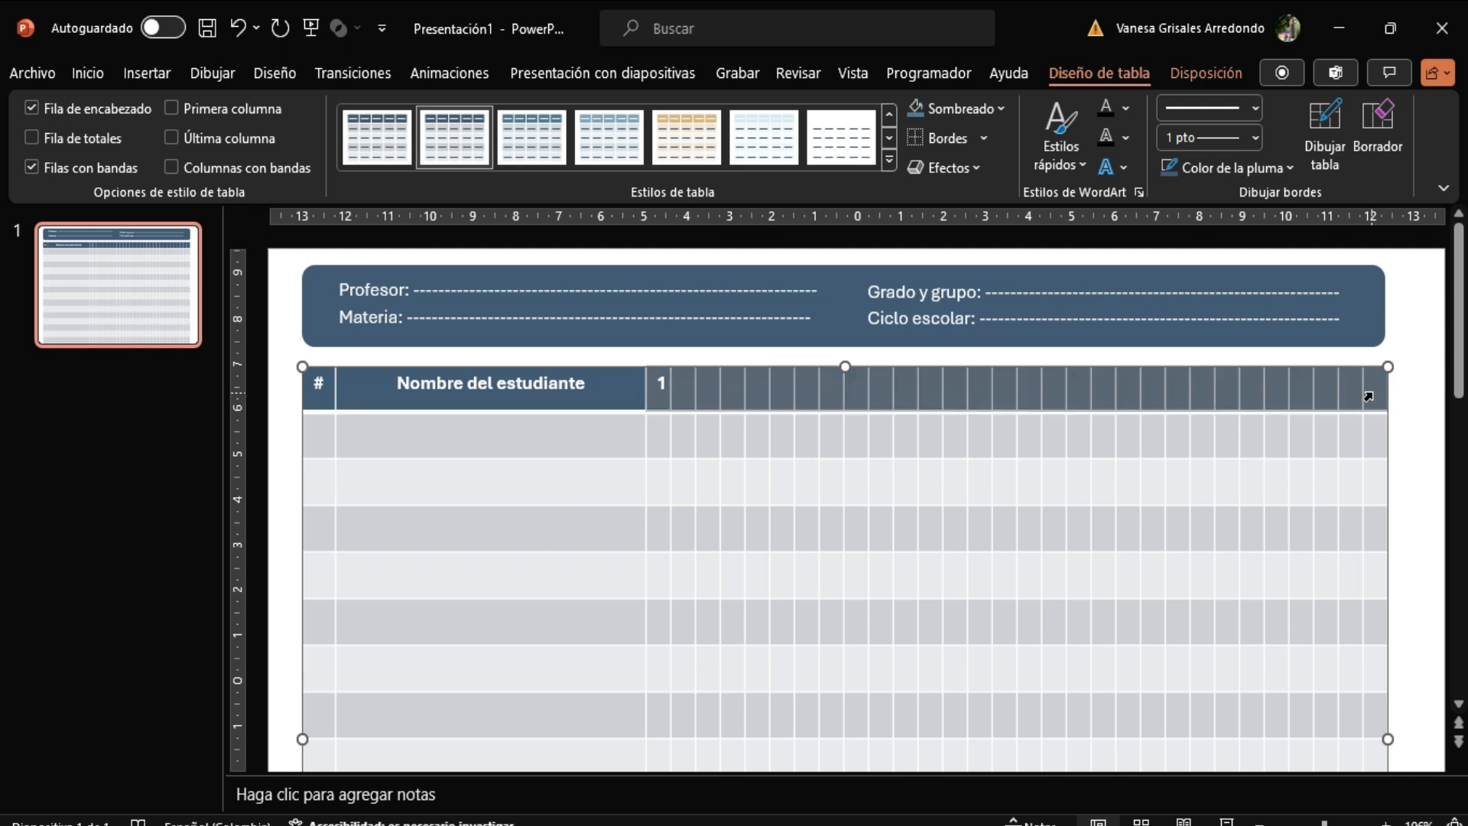
pyautogui.click(87, 74)
pyautogui.click(577, 108)
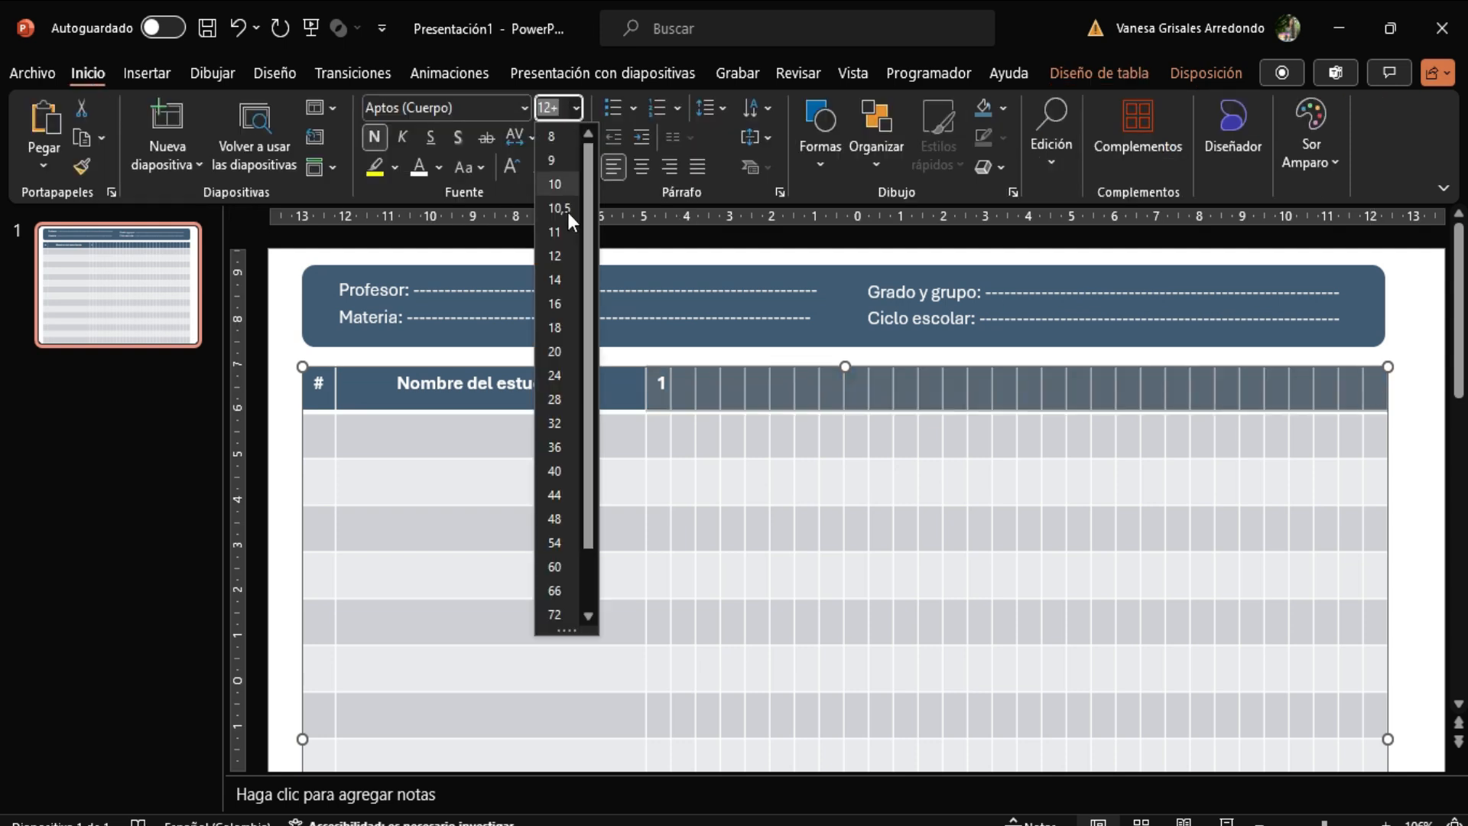
pyautogui.click(561, 265)
# Number the remaining narrow header cells in sequence from 2 to 30
pyautogui.click(684, 390)
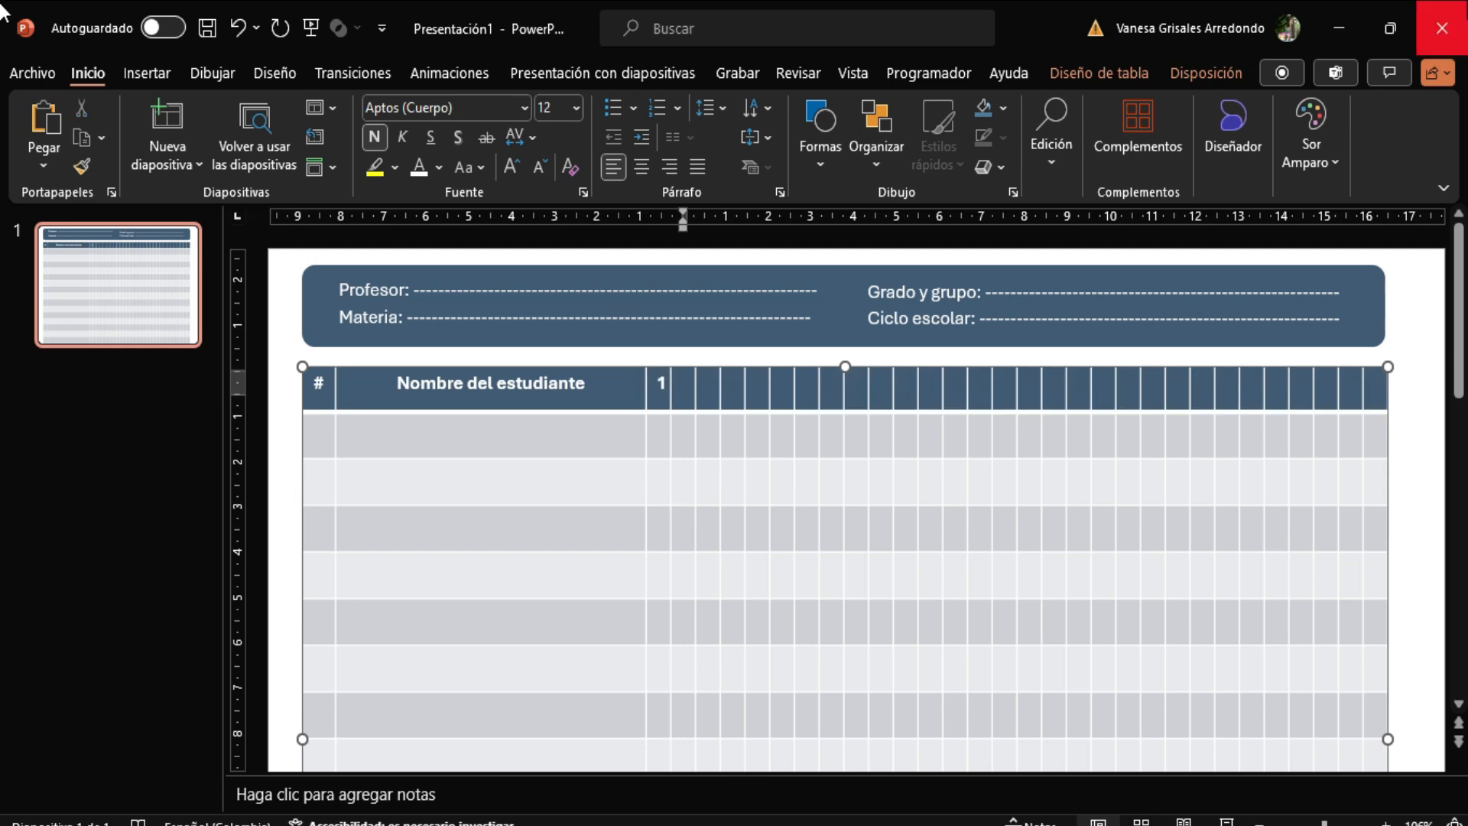
pyautogui.write('2')
pyautogui.press('Tab')
pyautogui.write('3')
pyautogui.press('Tab')
pyautogui.write('4')
pyautogui.press('Tab')
pyautogui.write('5')
pyautogui.press('Tab')
pyautogui.write('6')
pyautogui.press('Tab')
pyautogui.write('7')
pyautogui.press('Tab')
pyautogui.write('8')
pyautogui.press('Tab')
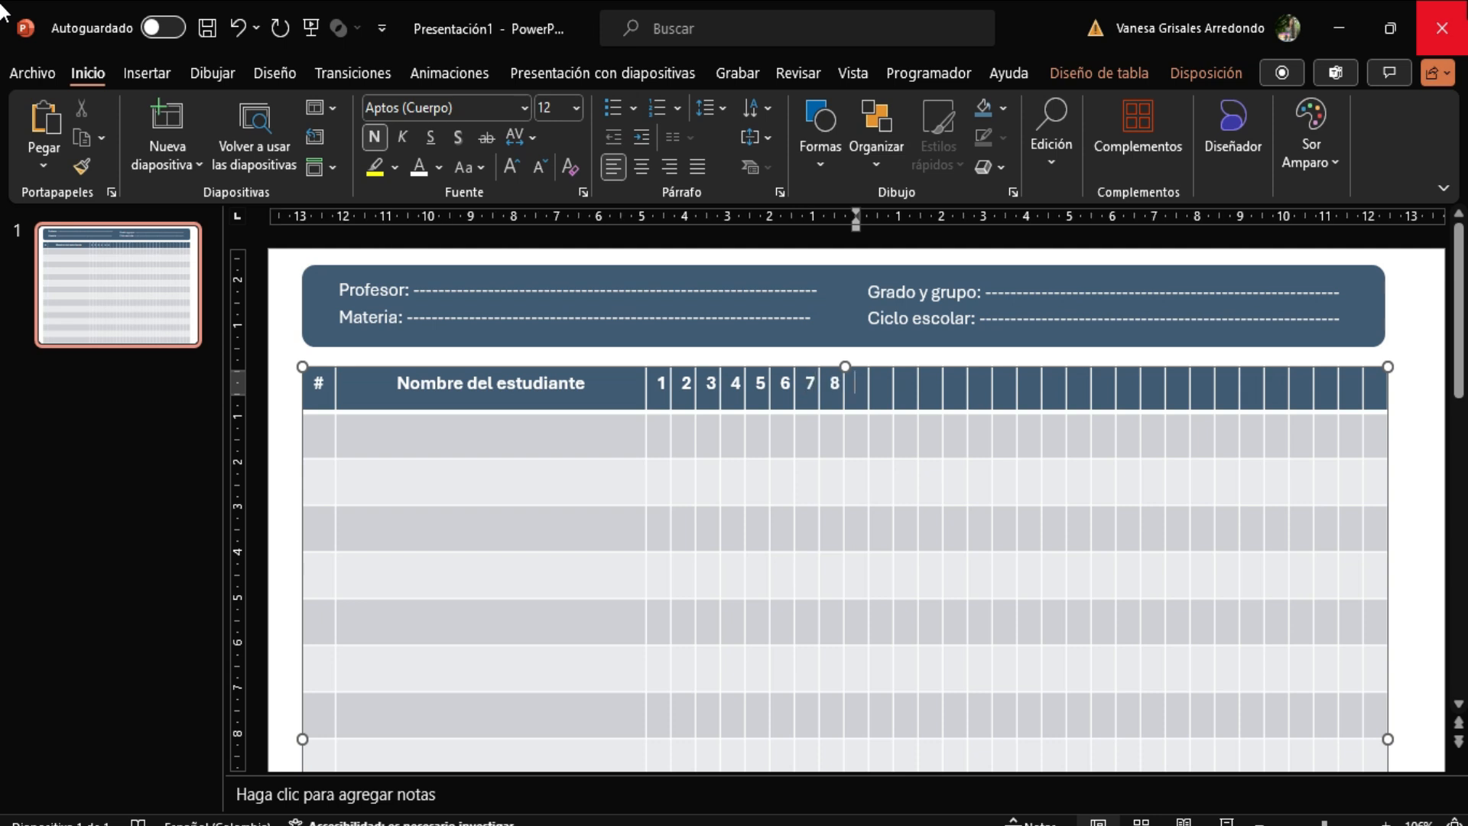
pyautogui.write('9')
pyautogui.press('Tab')
pyautogui.write('10')
pyautogui.press('Tab')
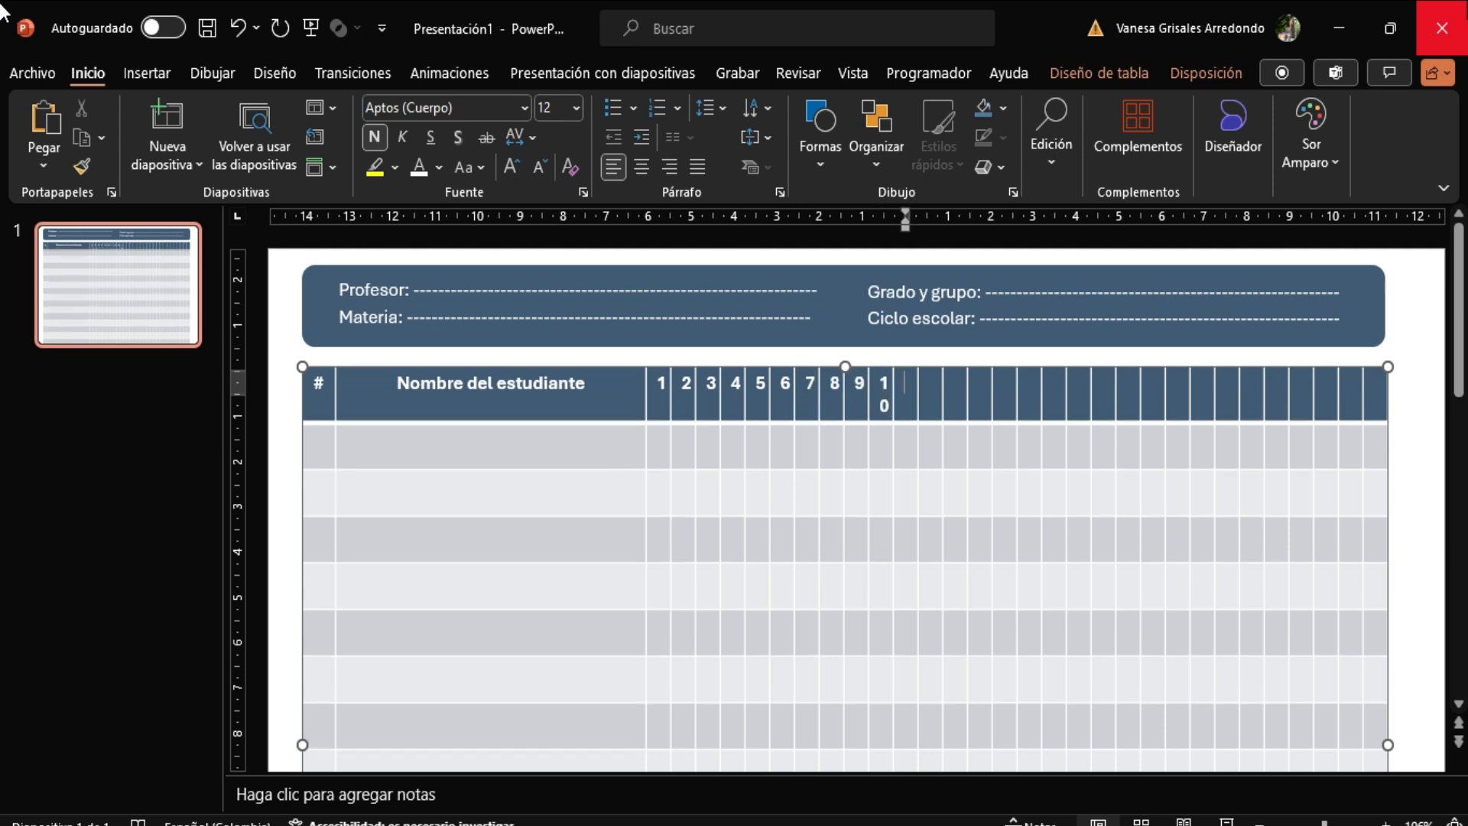
pyautogui.write('11')
pyautogui.press('Tab')
pyautogui.write('12')
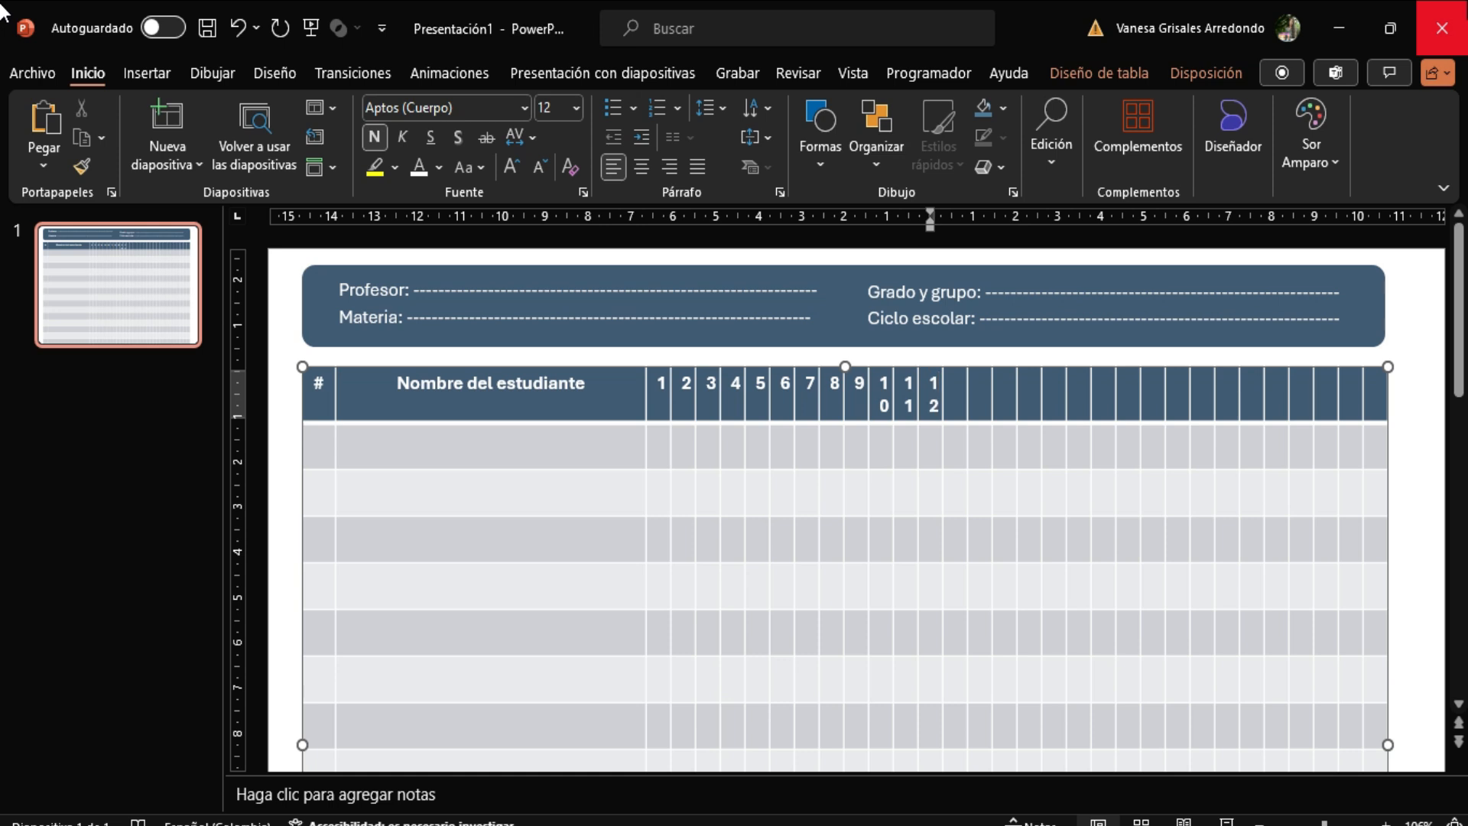
pyautogui.press('Tab')
pyautogui.write('13')
pyautogui.press('Tab')
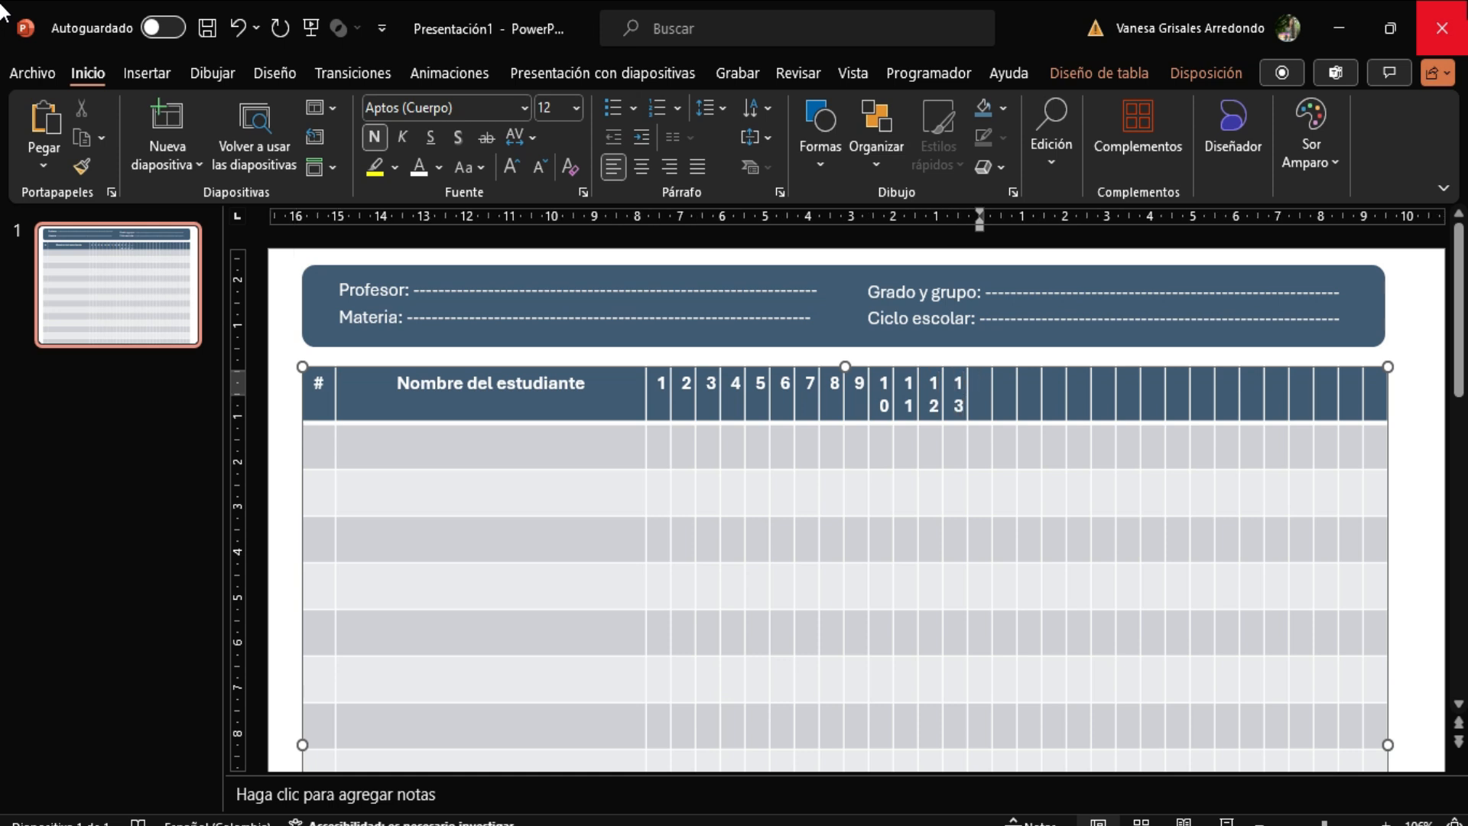
pyautogui.write('14')
pyautogui.press('Tab')
pyautogui.write('15')
pyautogui.press('Tab')
pyautogui.write('16')
pyautogui.press('Tab')
pyautogui.write('17')
pyautogui.press('Tab')
pyautogui.write('18')
pyautogui.press('Tab')
pyautogui.write('19')
pyautogui.press('Tab')
pyautogui.write('20')
pyautogui.press('Tab')
pyautogui.write('21')
pyautogui.press('Tab')
pyautogui.write('22')
pyautogui.press('Tab')
pyautogui.write('23')
pyautogui.press('Tab')
pyautogui.write('24')
pyautogui.press('Tab')
pyautogui.write('25')
pyautogui.press('Tab')
pyautogui.write('26')
pyautogui.press('Tab')
pyautogui.write('27')
pyautogui.press('Tab')
pyautogui.write('2')
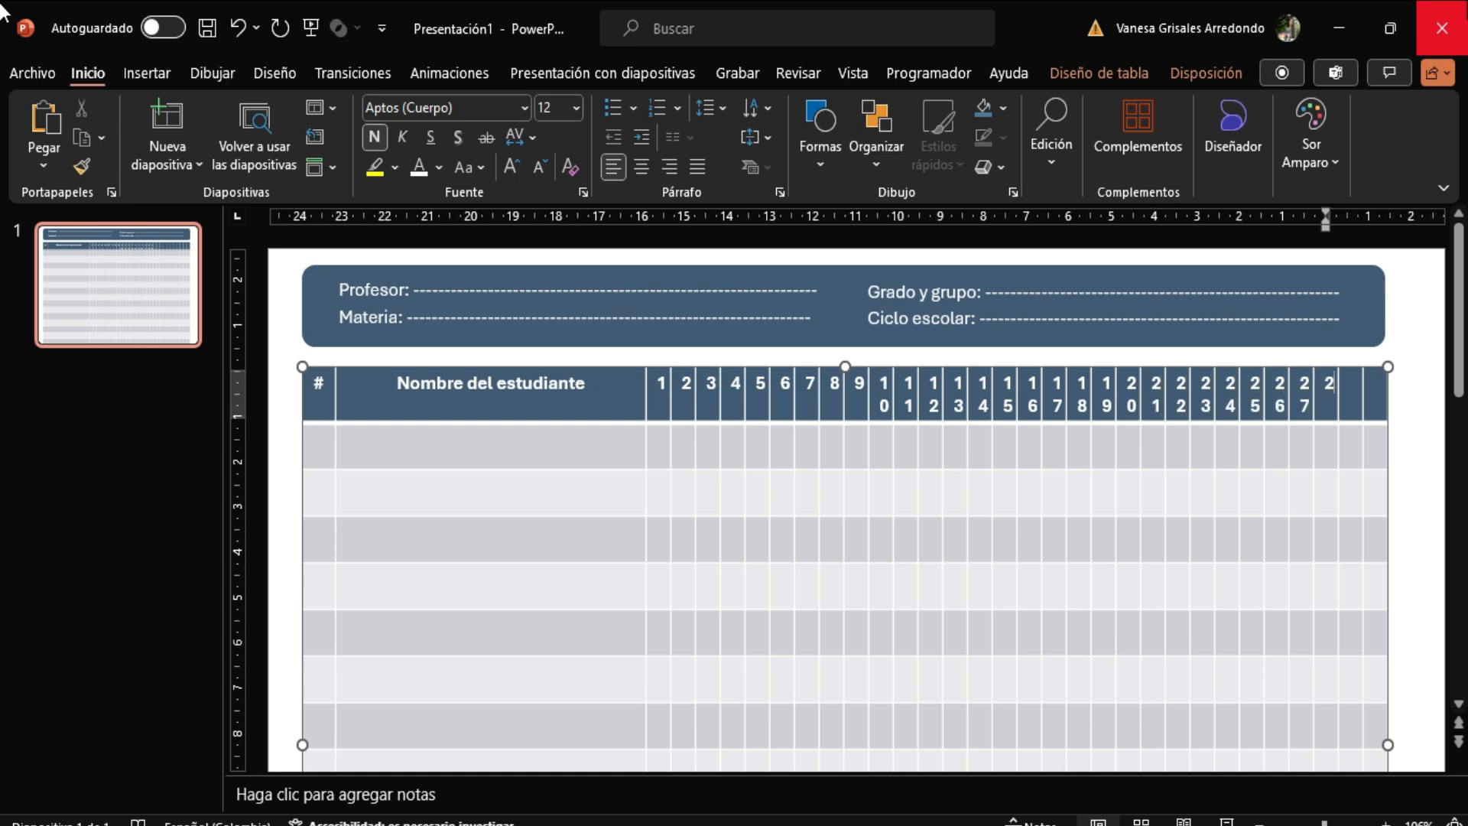
pyautogui.write('8')
pyautogui.press('Tab')
pyautogui.write('29')
pyautogui.press('Tab')
pyautogui.write('3')
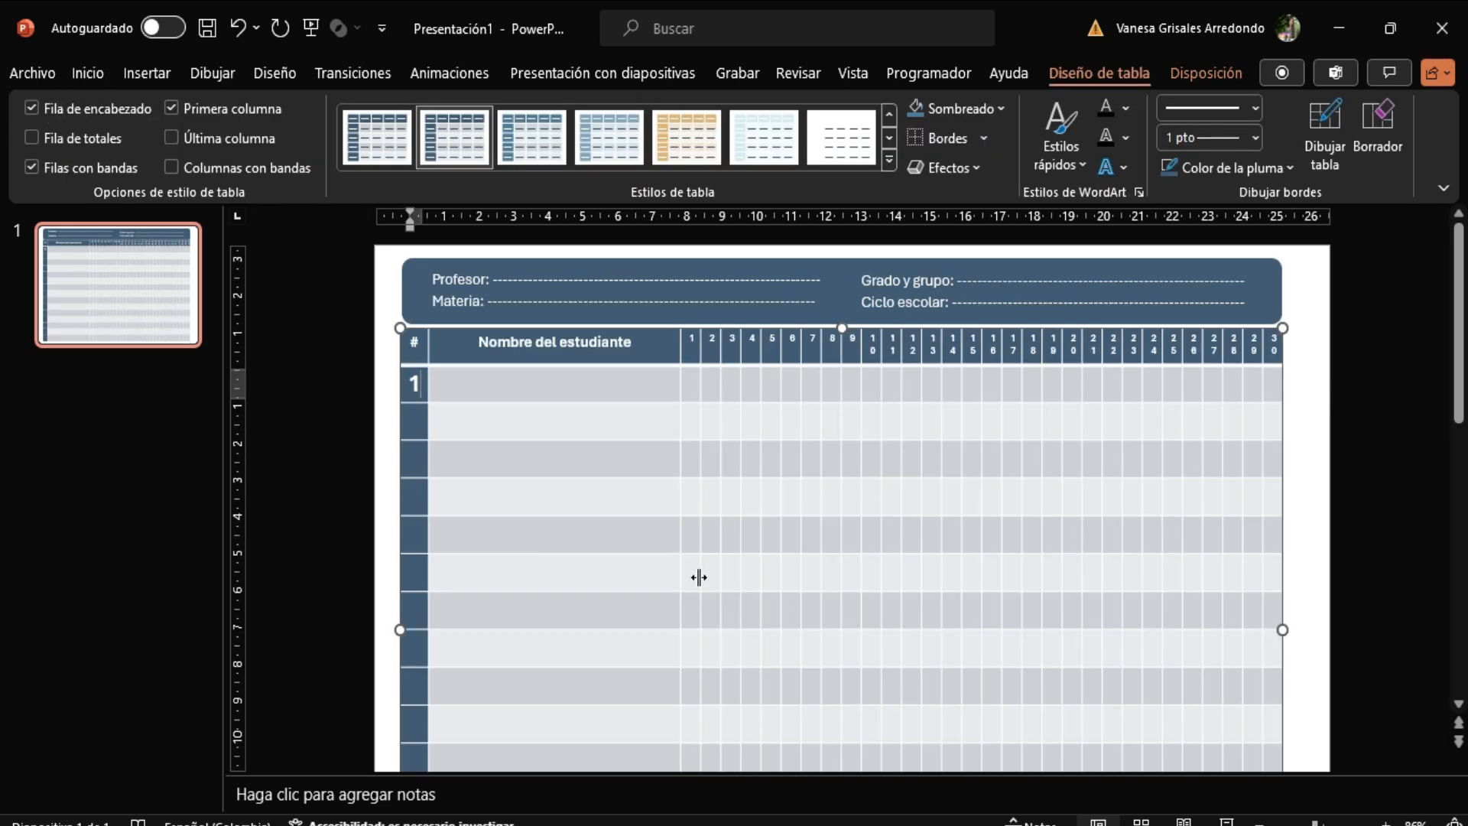
# Number the rows below 1 in the table's first column in sequence from 2 to 10
pyautogui.press('Down')
pyautogui.write('2')
pyautogui.press('Down')
pyautogui.write('3')
pyautogui.press('Down')
pyautogui.write('4')
pyautogui.press('Down')
pyautogui.write('5')
pyautogui.write('6')
pyautogui.press('Down')
pyautogui.write('7')
pyautogui.press('Down')
pyautogui.write('8')
pyautogui.press('Down')
pyautogui.write('9')
pyautogui.press('Down')
pyautogui.write('1')
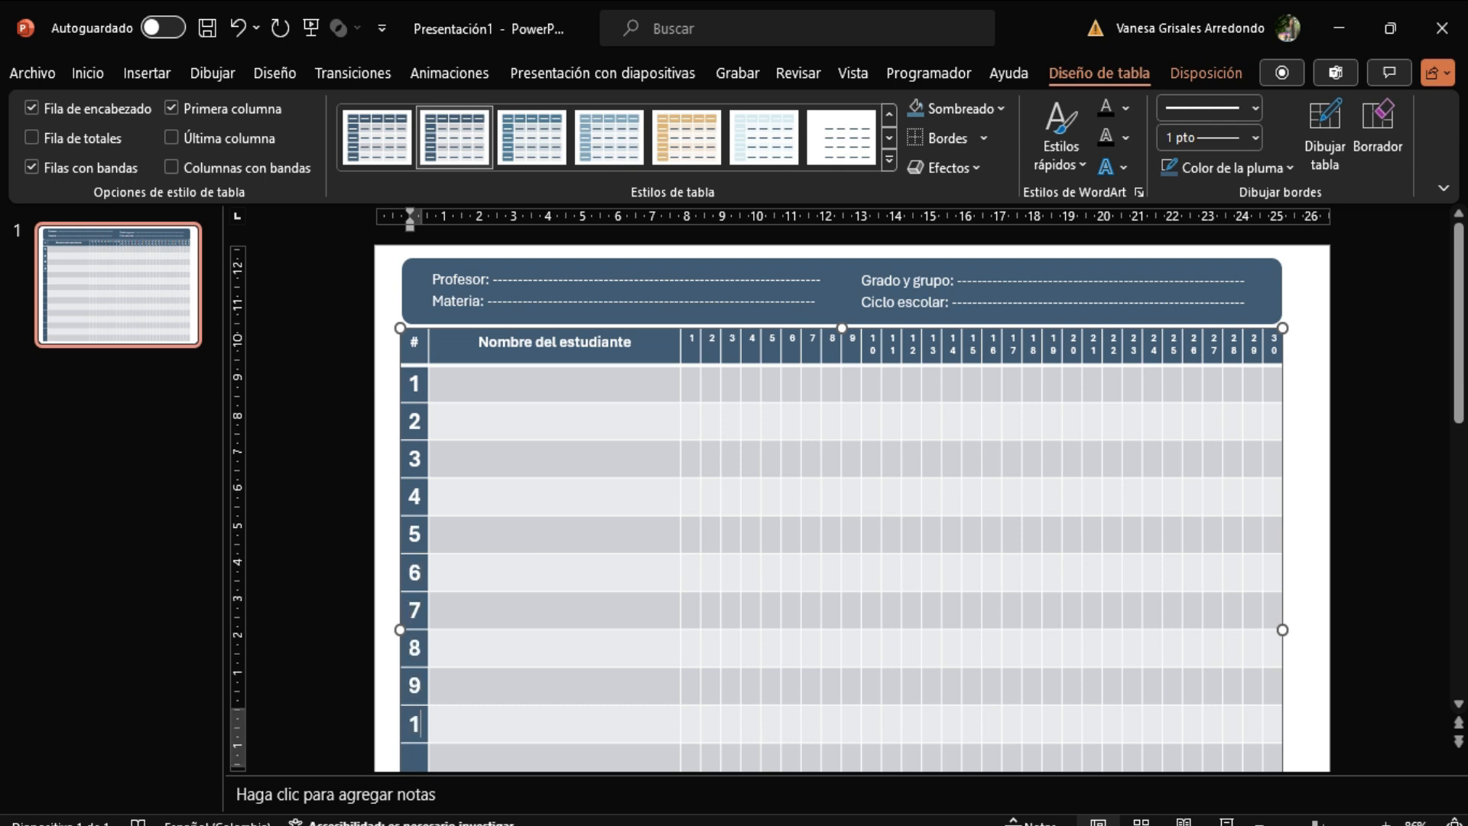
pyautogui.write('0')
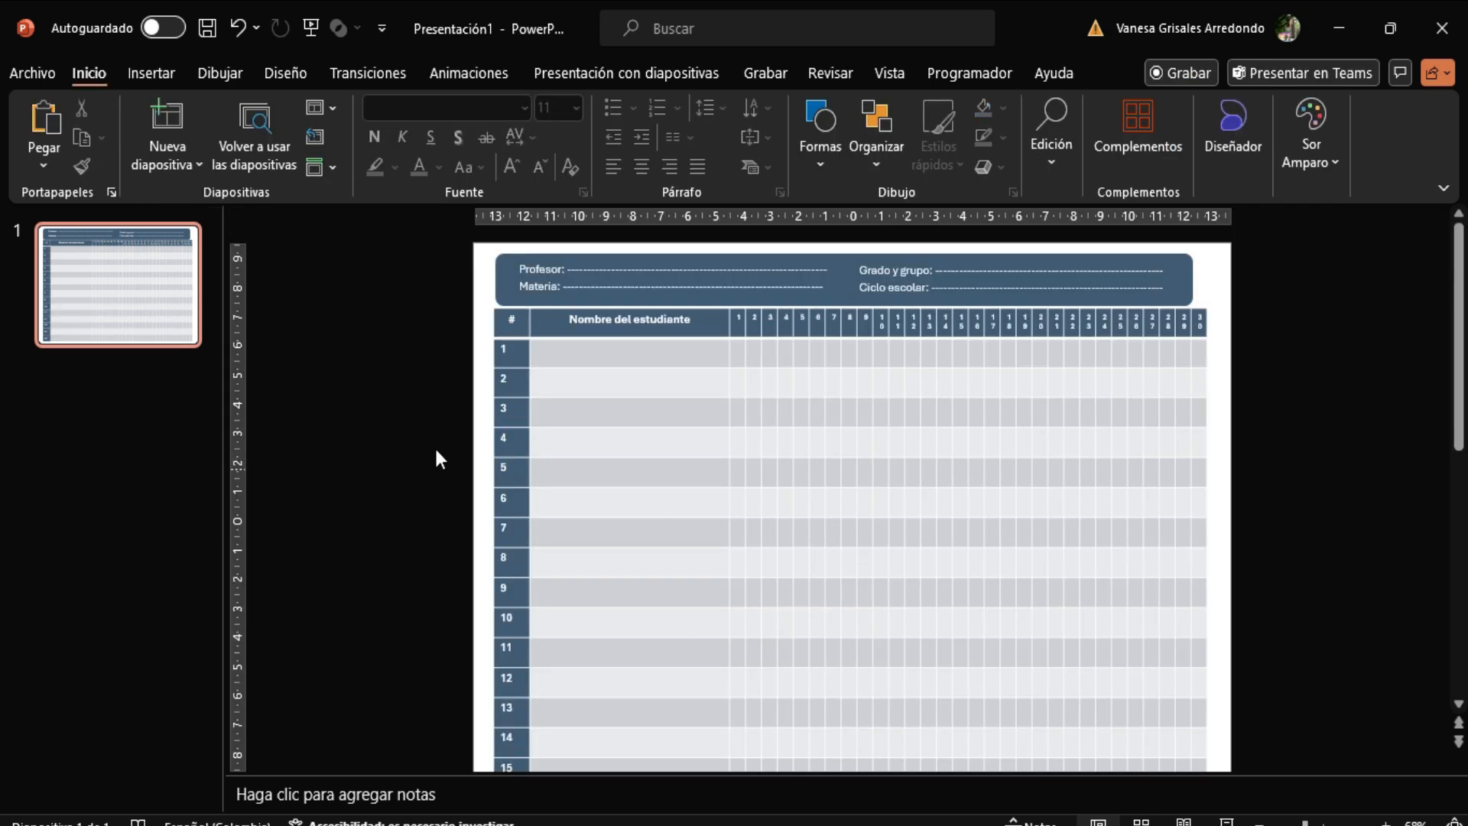
# Undo the last formatting change on the row numbers in the first column
pyautogui.click(239, 28)
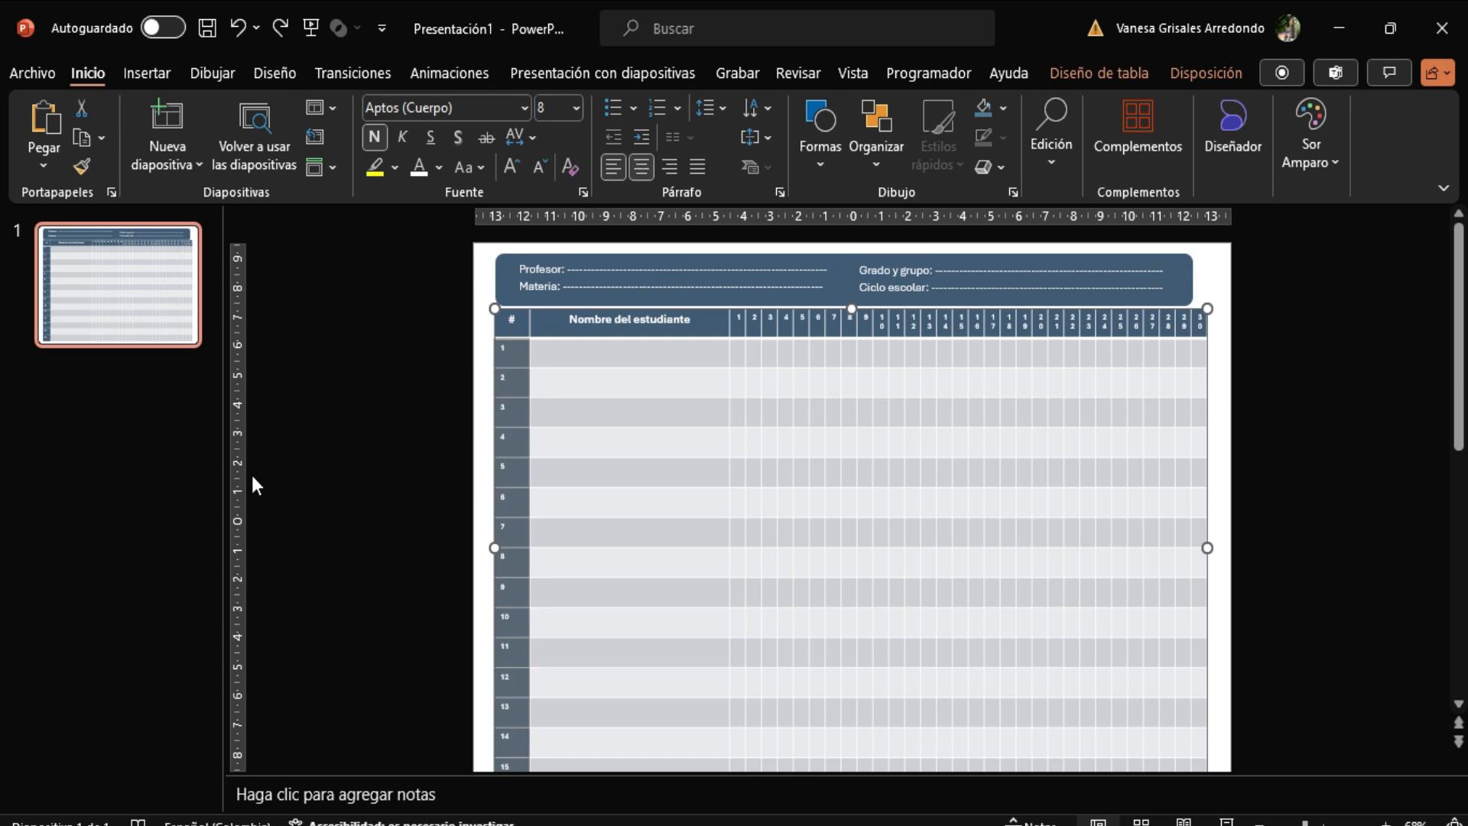
pyautogui.click(339, 498)
# Widen the class-information banner so its right edge lines up with the table's right edge
pyautogui.click(1170, 292)
pyautogui.click(1184, 258)
pyautogui.moveTo(1194, 279); pyautogui.dragTo(1205, 280)
pyautogui.click(1314, 392)
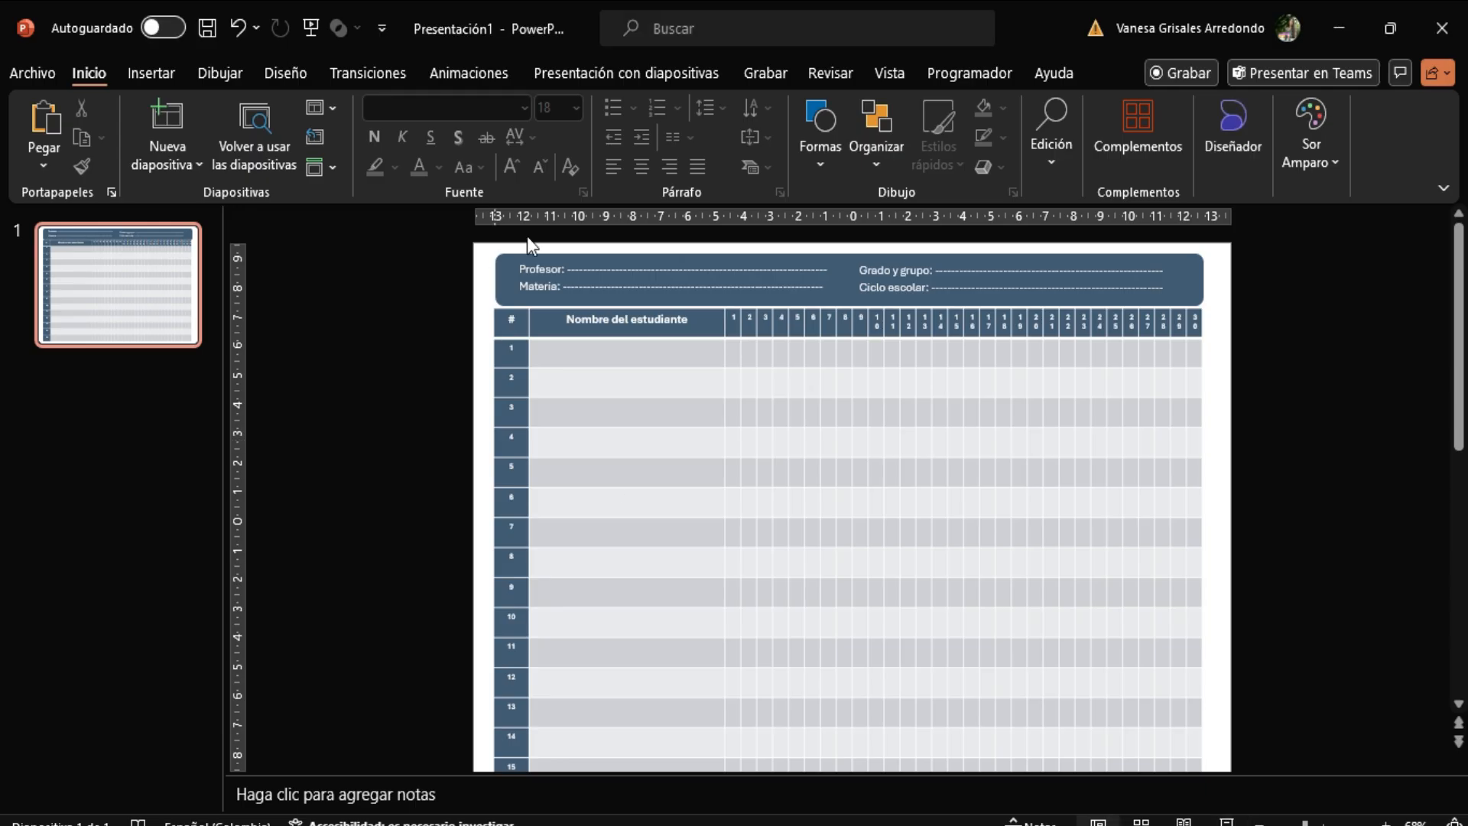
# Set the row numbers in the first column to 11 pt and present the slide full screen
pyautogui.click(520, 357)
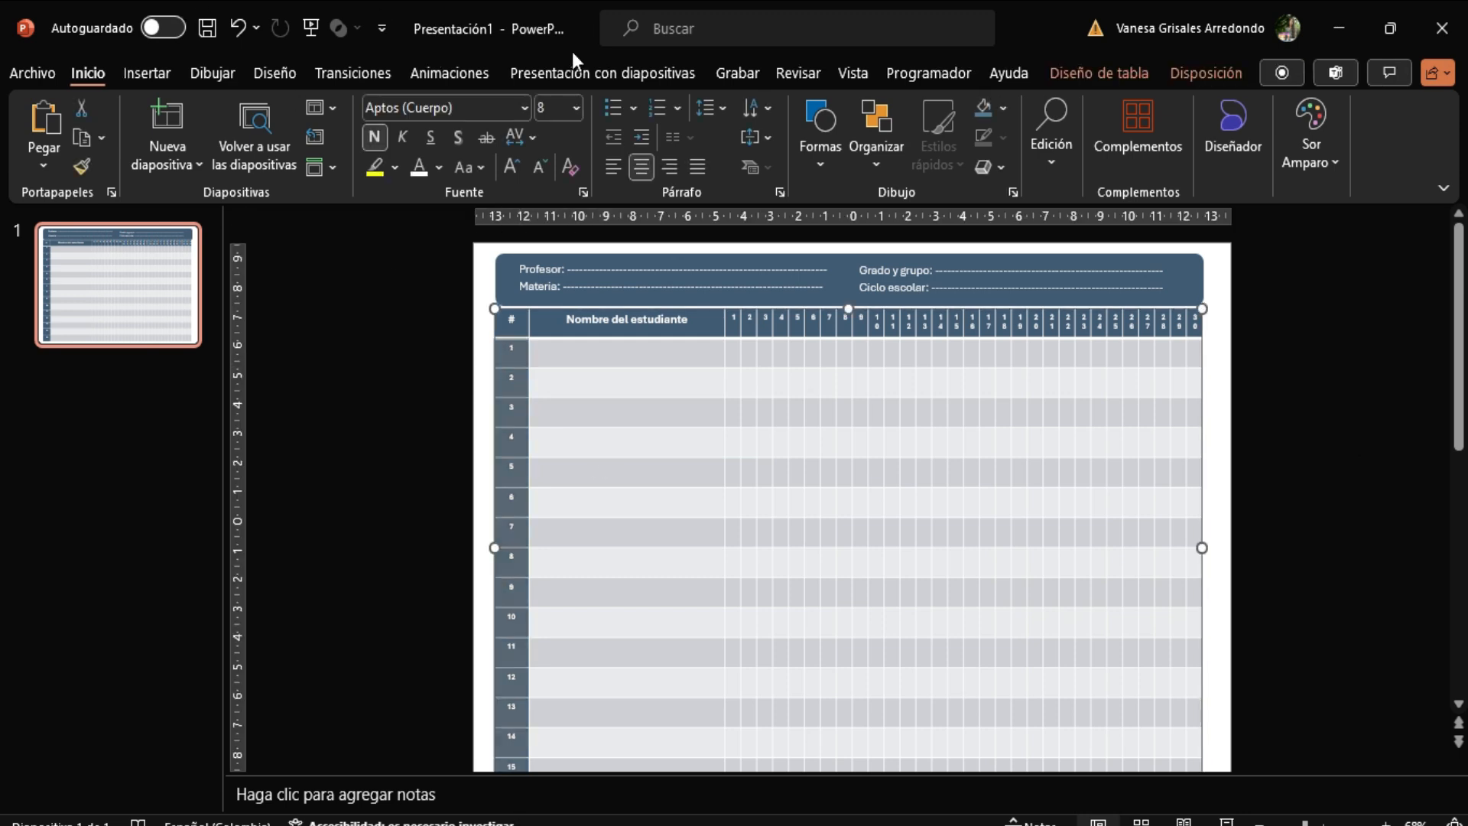
pyautogui.click(578, 108)
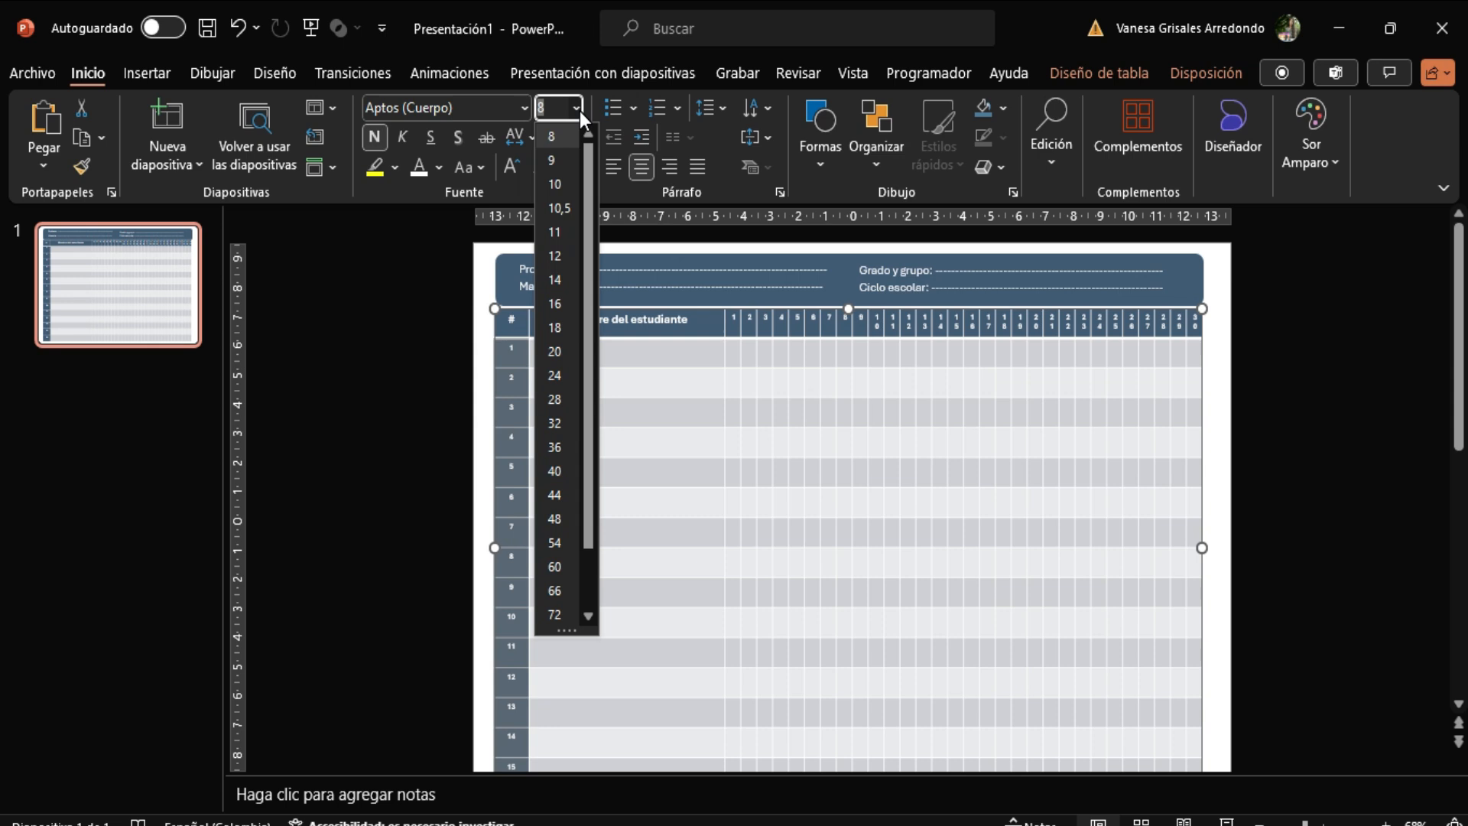
pyautogui.click(558, 226)
pyautogui.click(397, 346)
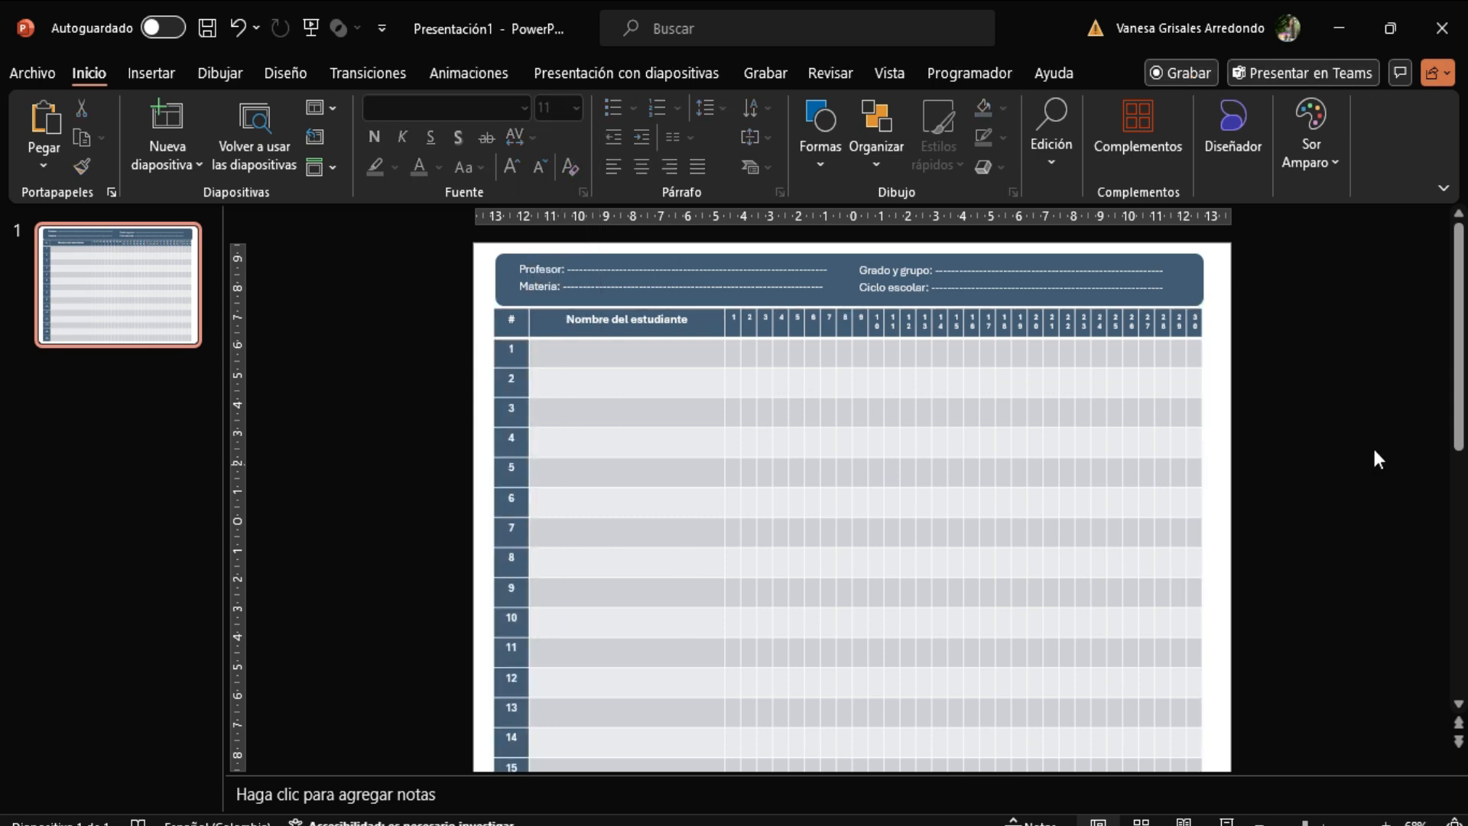
pyautogui.click(311, 29)
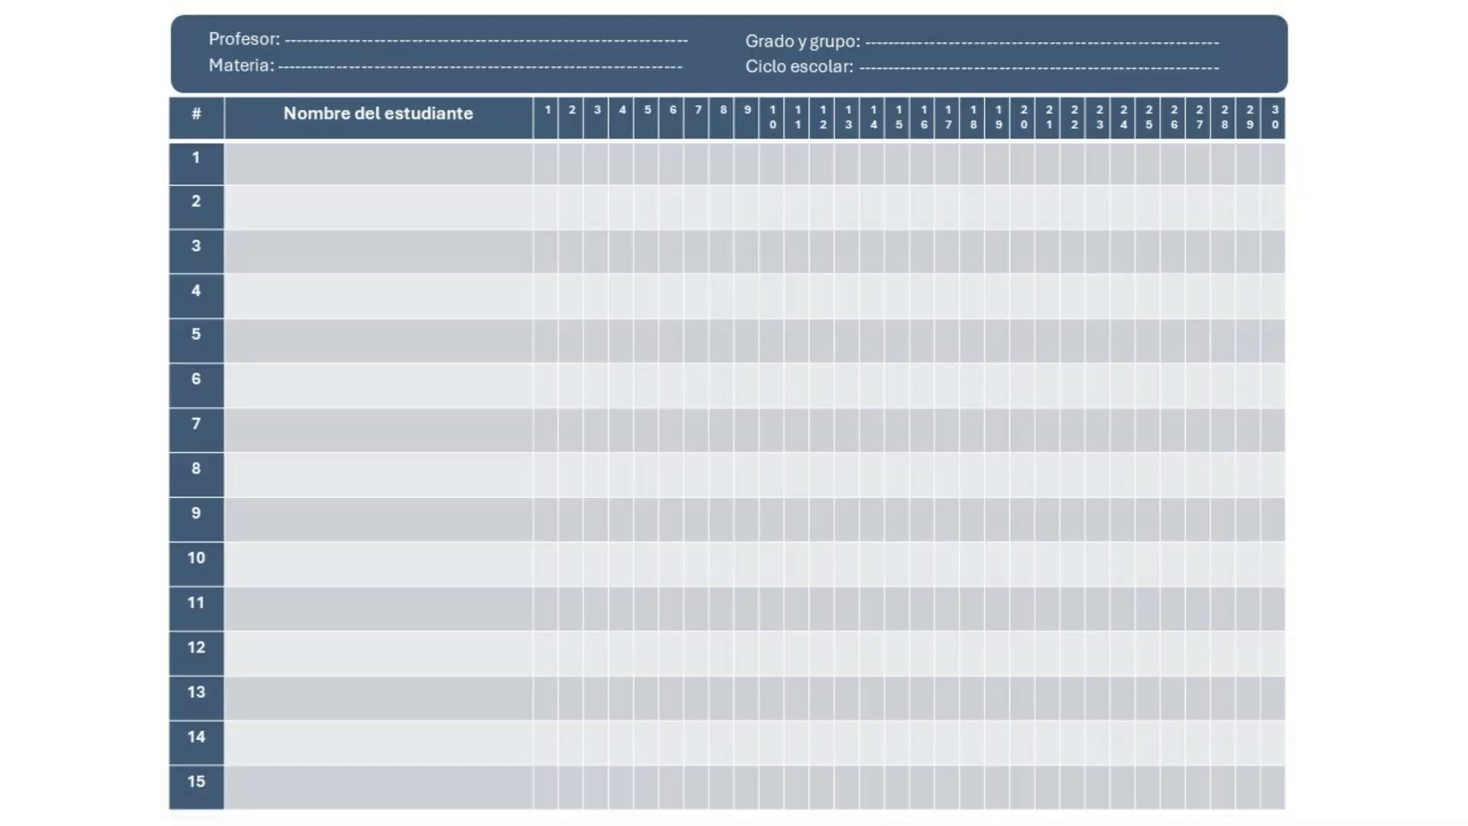